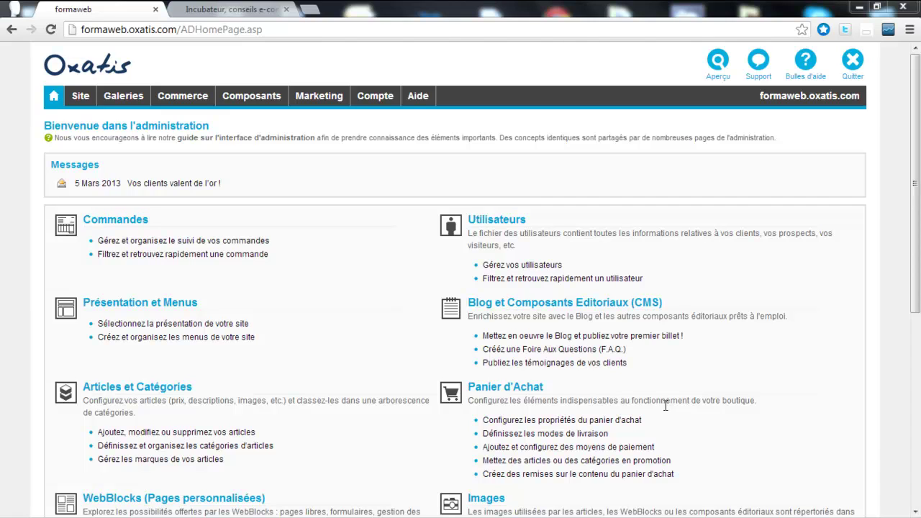
Switch to the public shop website and open its Référencement page to examine the rewritten address.
mouse_move(334, 96)
left_click(249, 11)
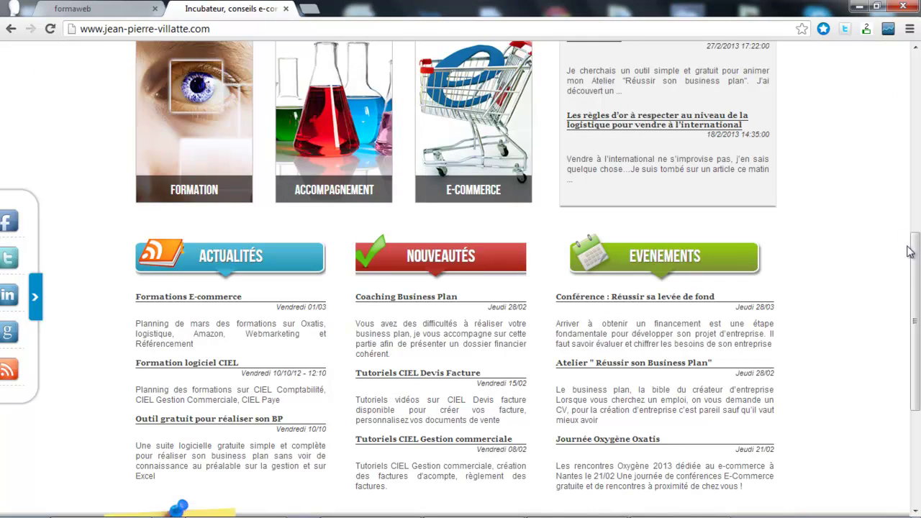
left_click_drag(910, 251, 910, 73)
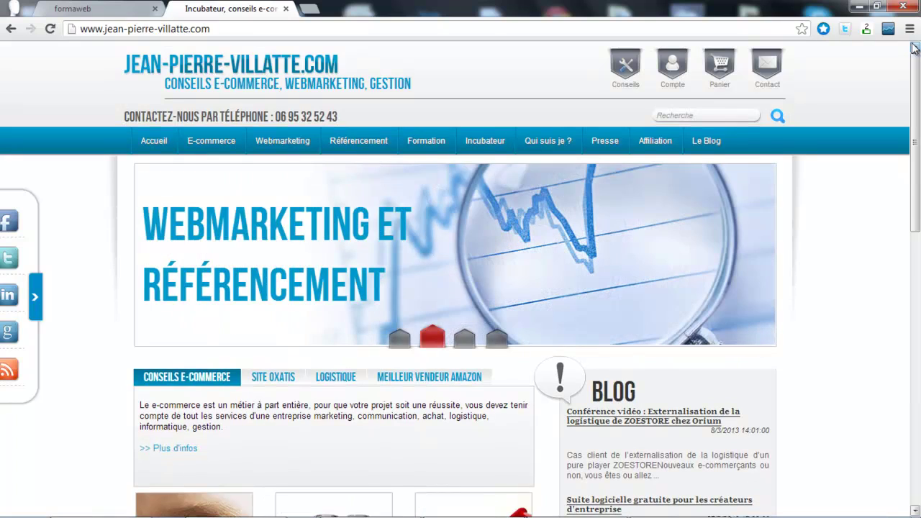
left_click(345, 144)
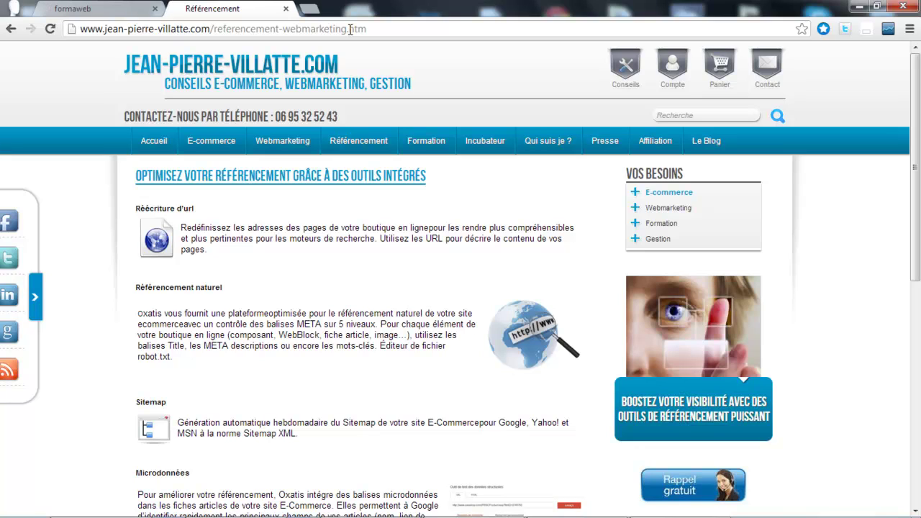
Return to the Oxatis administration and list the WebBlocks in the E-commerce subcategory of Maquette Weblock.
left_click(83, 7)
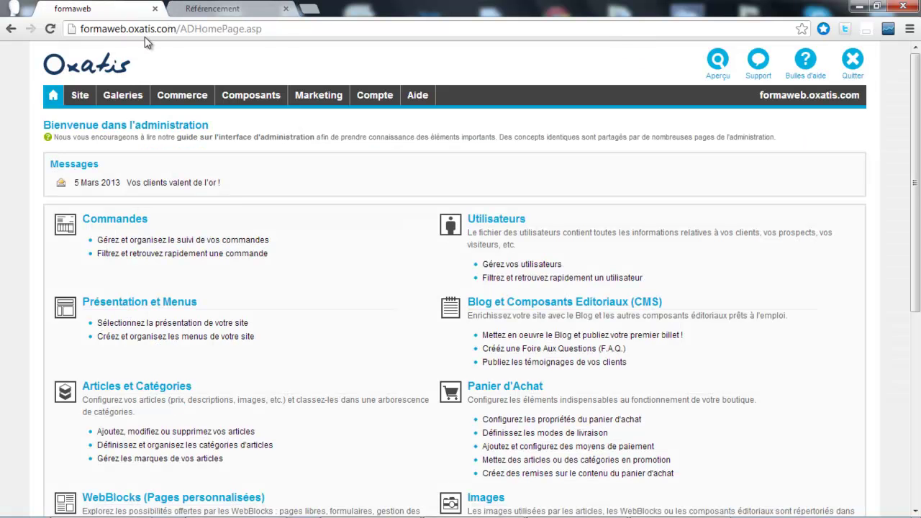
left_click(135, 93)
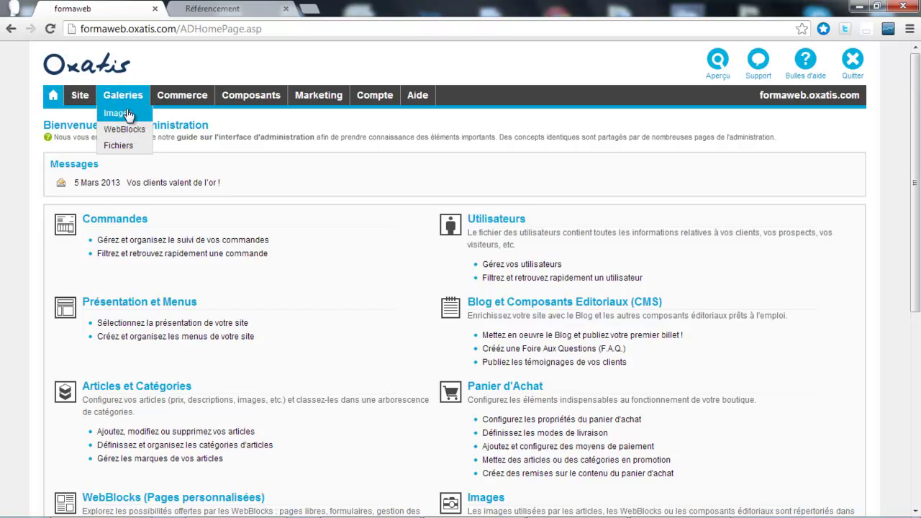
left_click(126, 129)
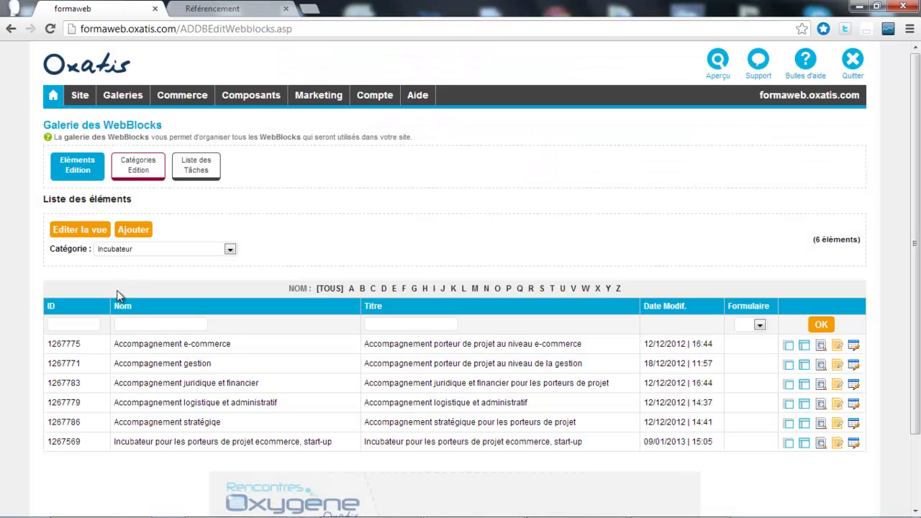
left_click(230, 249)
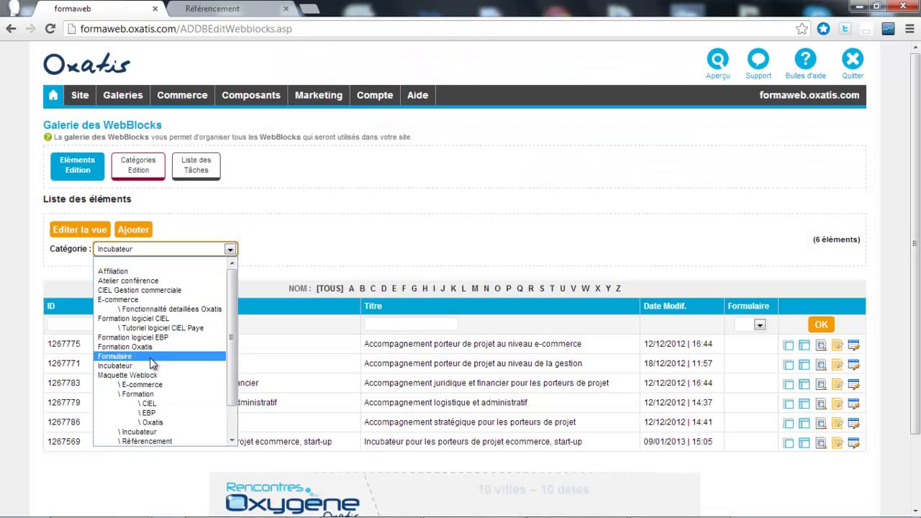
left_click(146, 385)
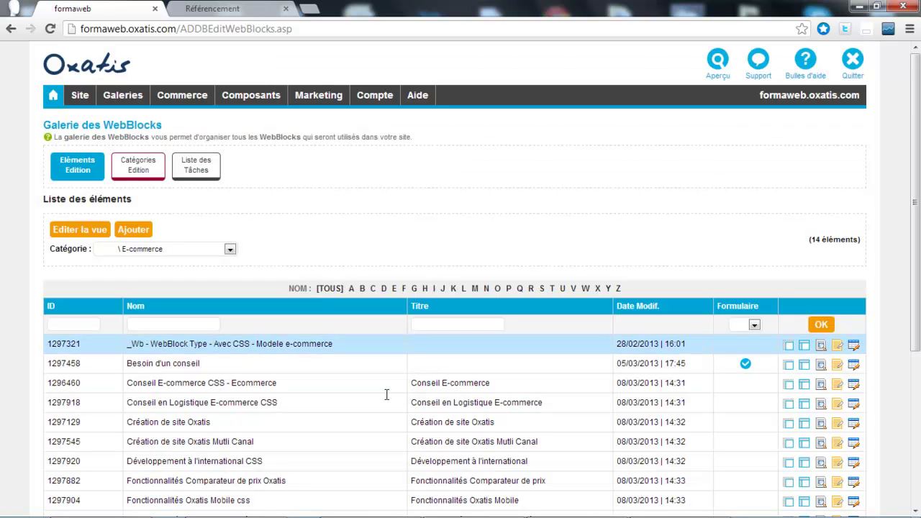
left_click(609, 408)
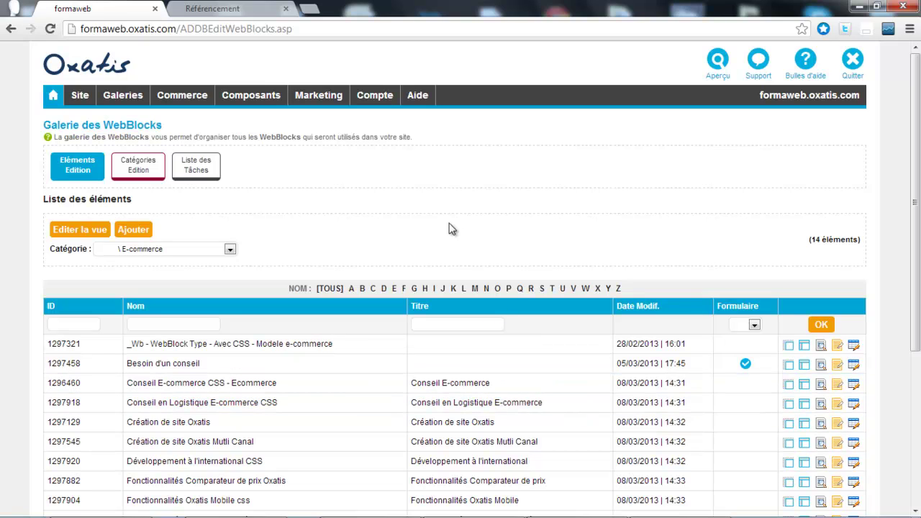
Open the URL rewriting management page and look over its categories and existing URLs.
mouse_move(321, 103)
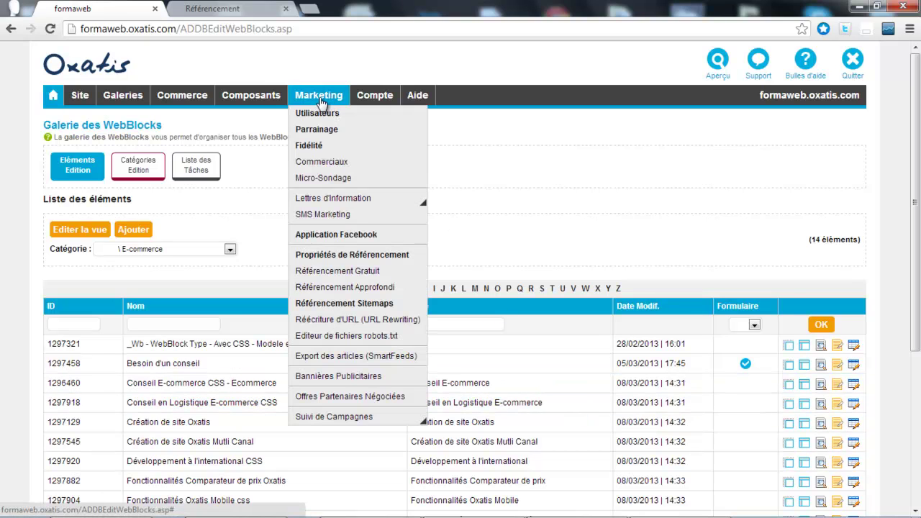
left_click(330, 320)
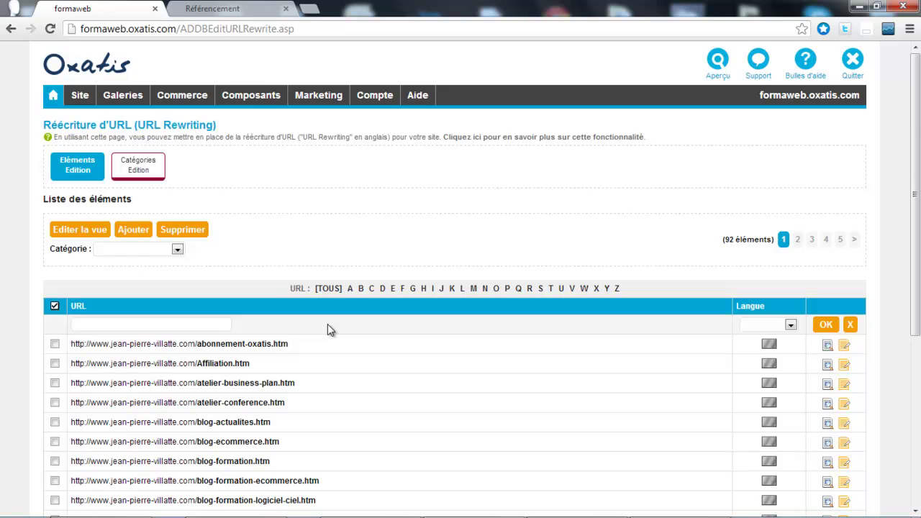
left_click(177, 251)
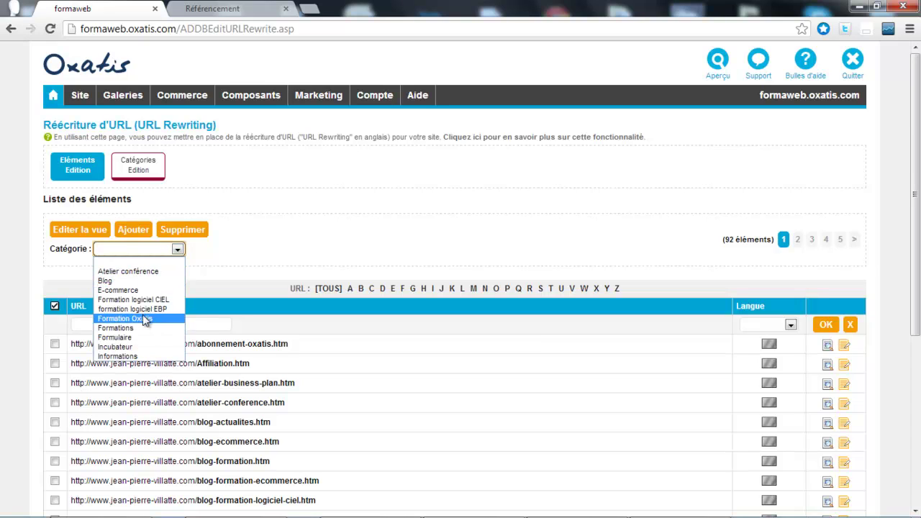
left_click(256, 267)
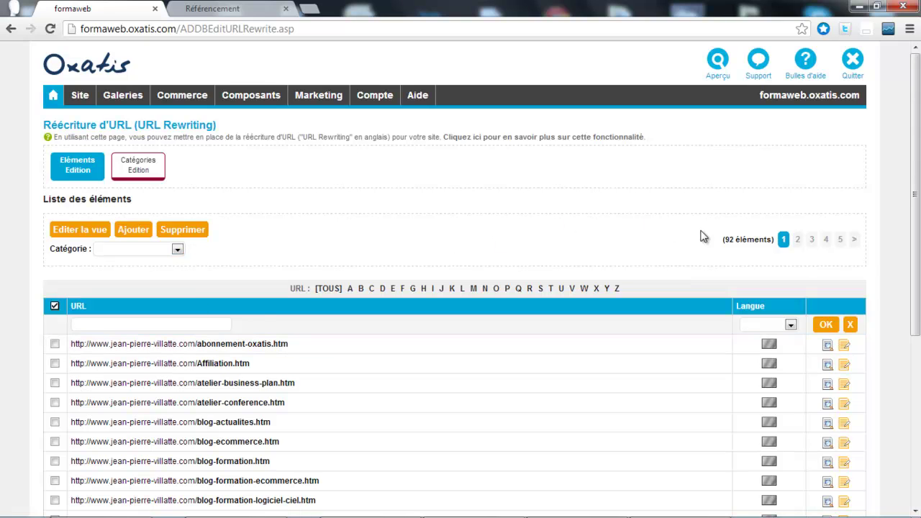
left_click_drag(917, 243, 917, 399)
scroll(741, 189, "up", 2)
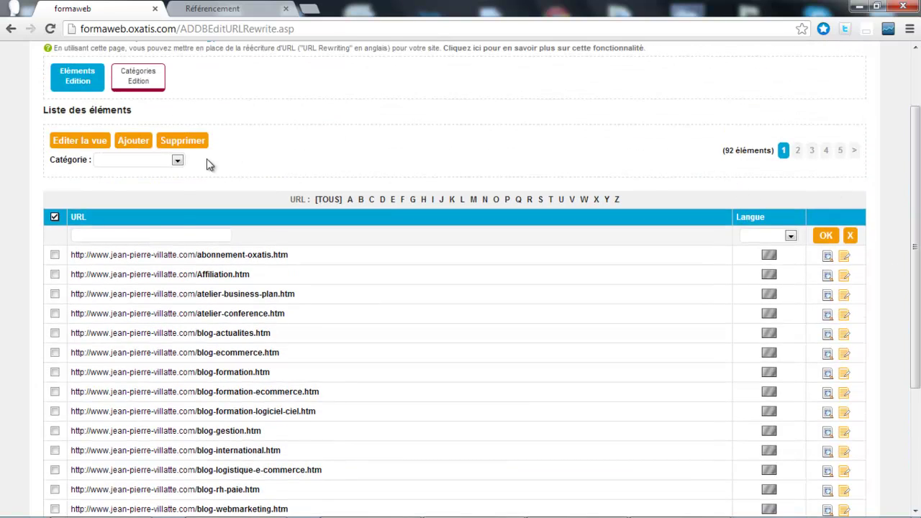
Filter the rewritten URLs by the E-commerce category and look through the listed addresses.
left_click(177, 160)
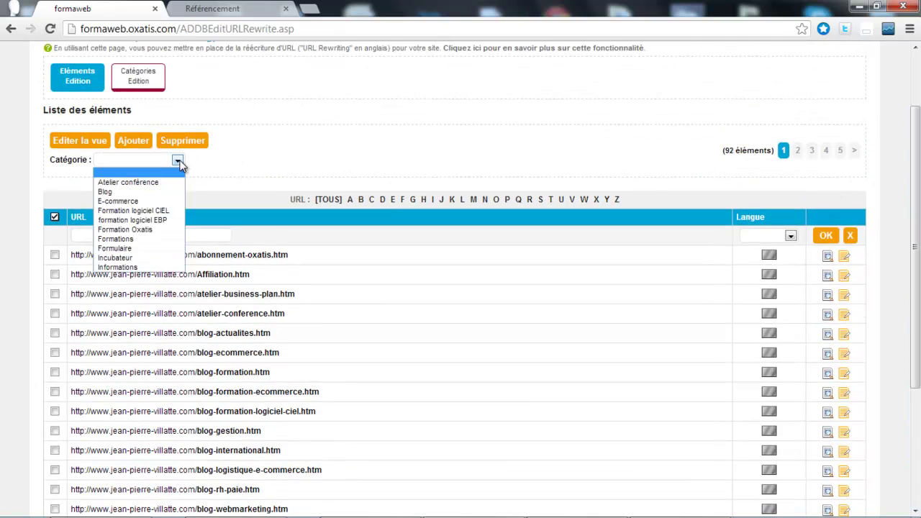
left_click(144, 201)
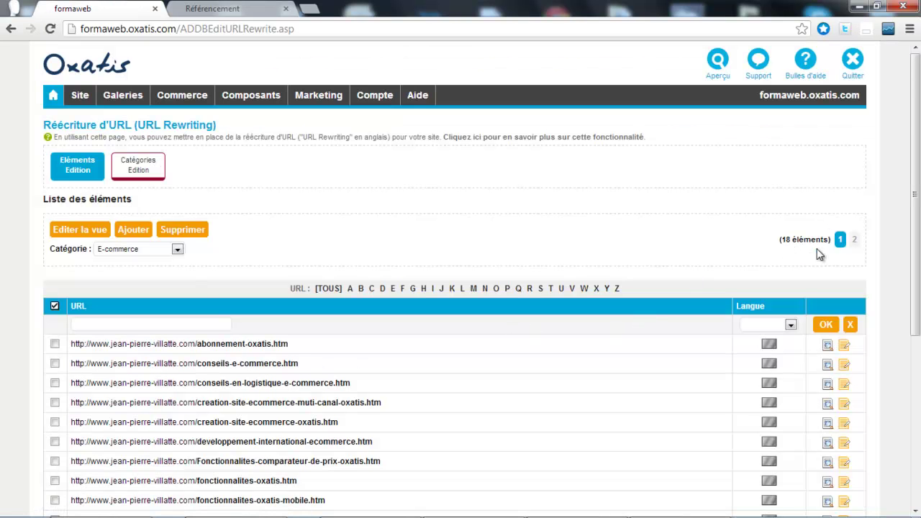
left_click_drag(918, 220, 910, 374)
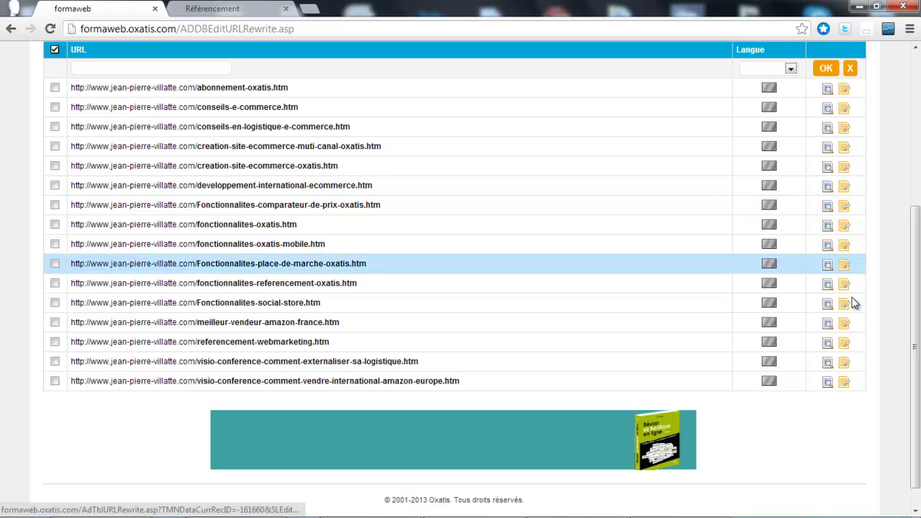
left_click_drag(918, 269, 917, 115)
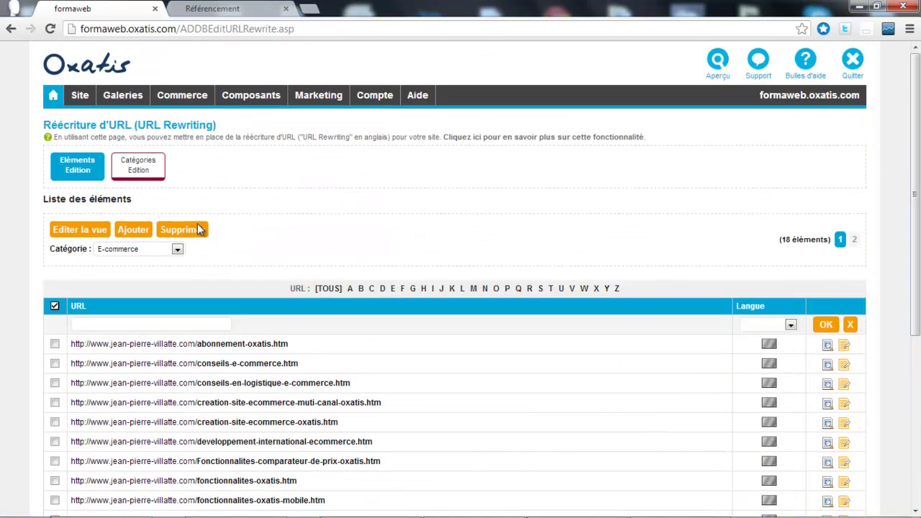
Add a new rewritten URL with the address tutoriel-referencement-oxatis.htm.
left_click(136, 235)
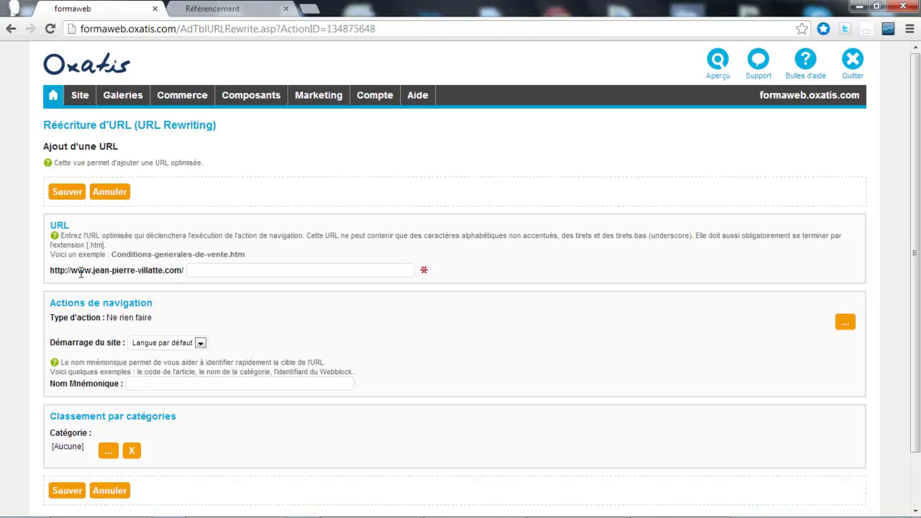
left_click(202, 270)
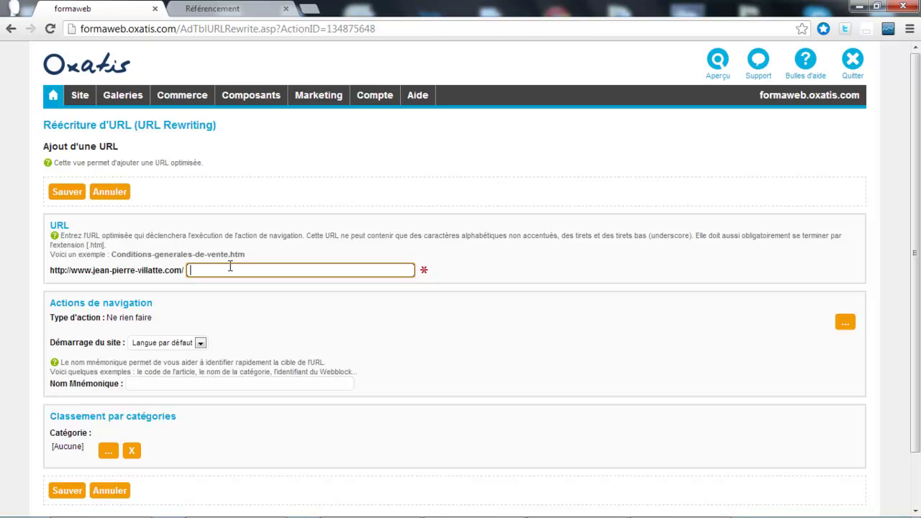
type("t")
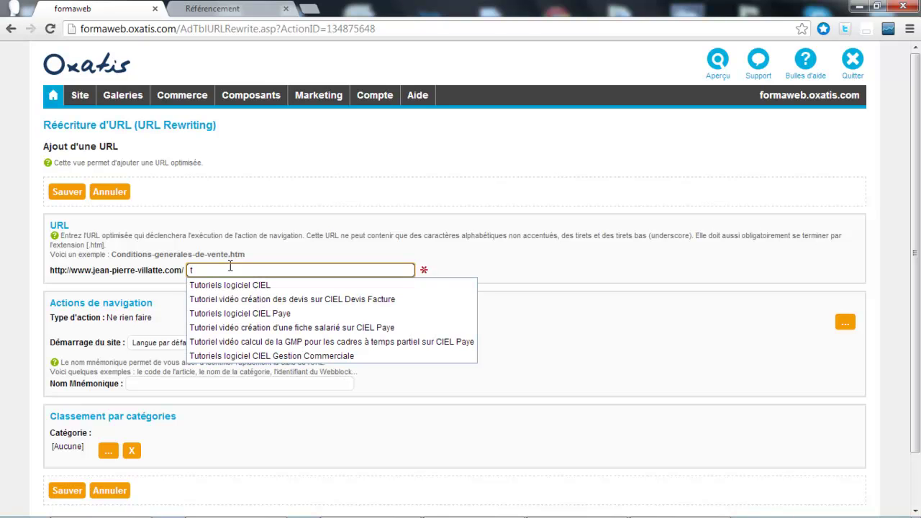
type("uo")
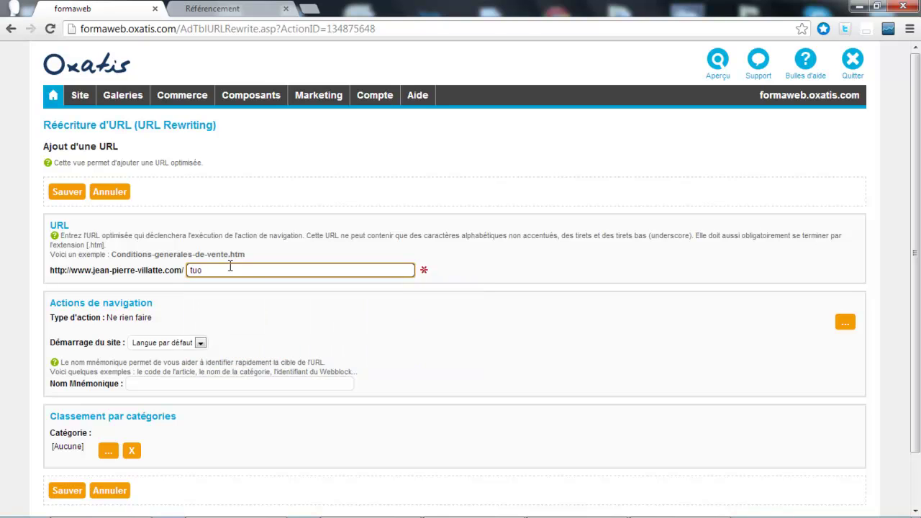
key("BackSpace")
type("torie")
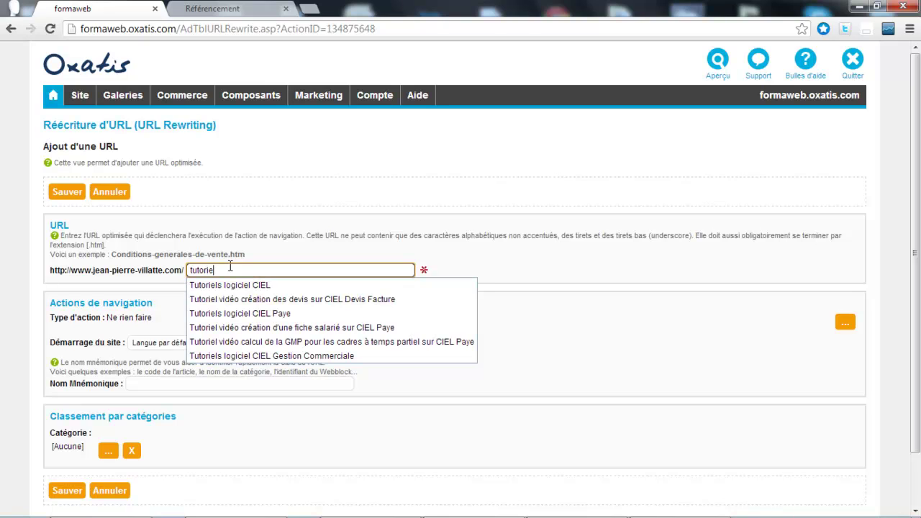
type("l-o")
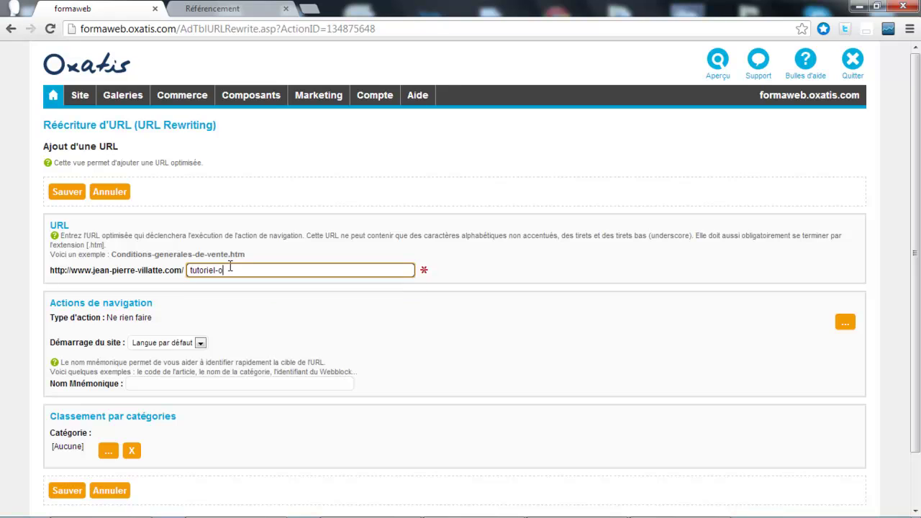
type("xa")
key("BackSpace")
key("BackSpace")
key("BackSpace")
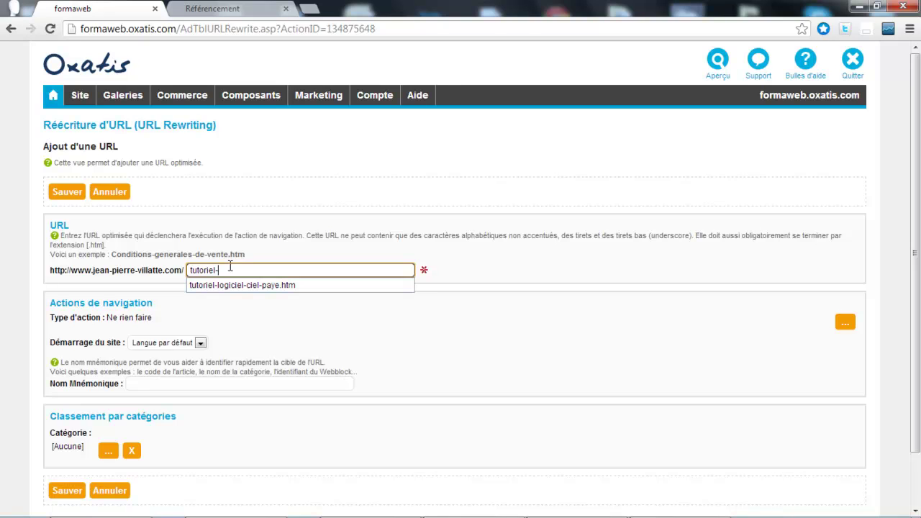
type("re")
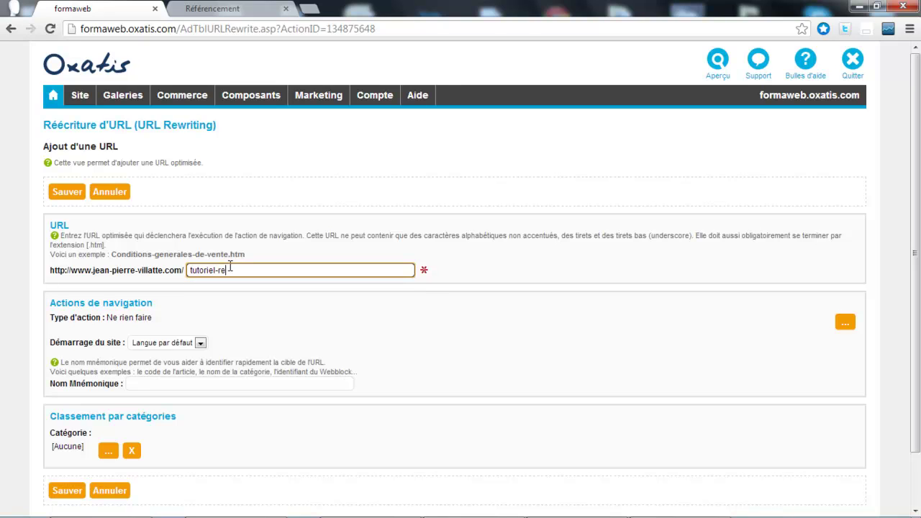
type("ferencement-oxatis ")
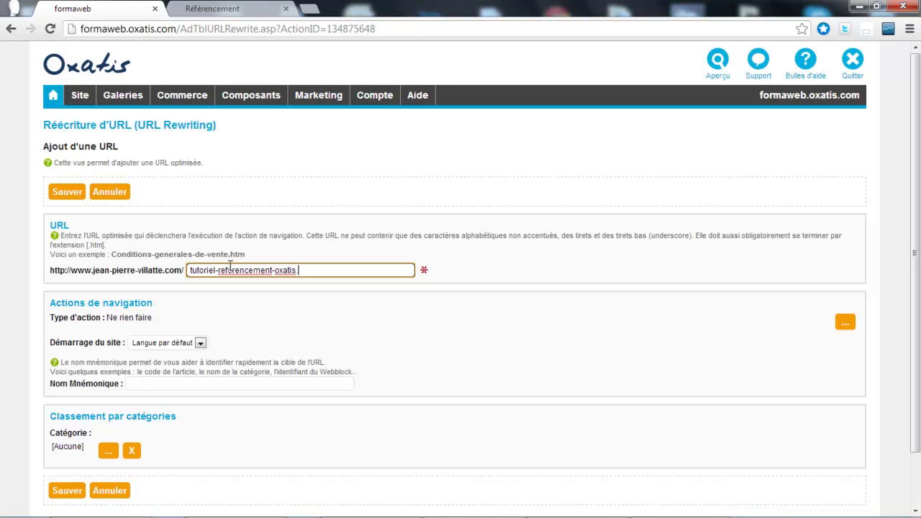
type("htm")
Set the URL's navigation action to "Afficher un des WebBlocks" with the WebBlock "Abonnement oxatis".
left_click(849, 327)
left_click(482, 240)
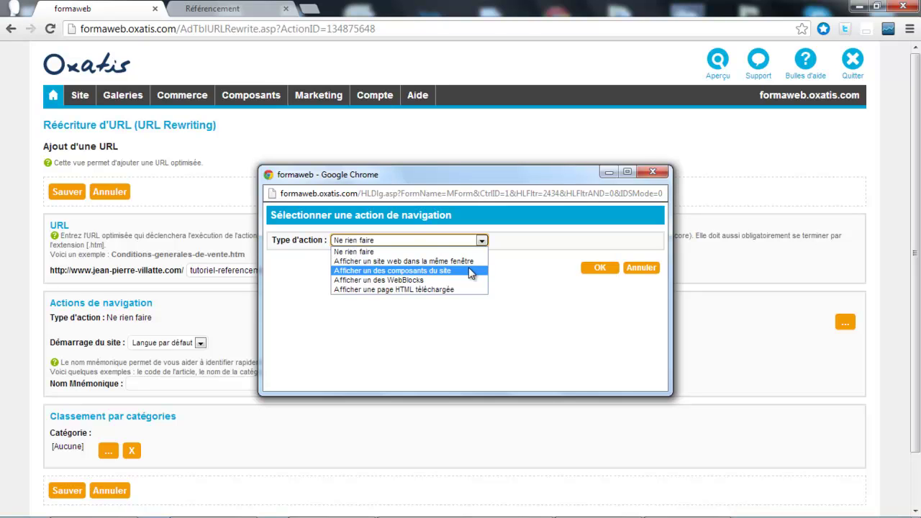
left_click(419, 280)
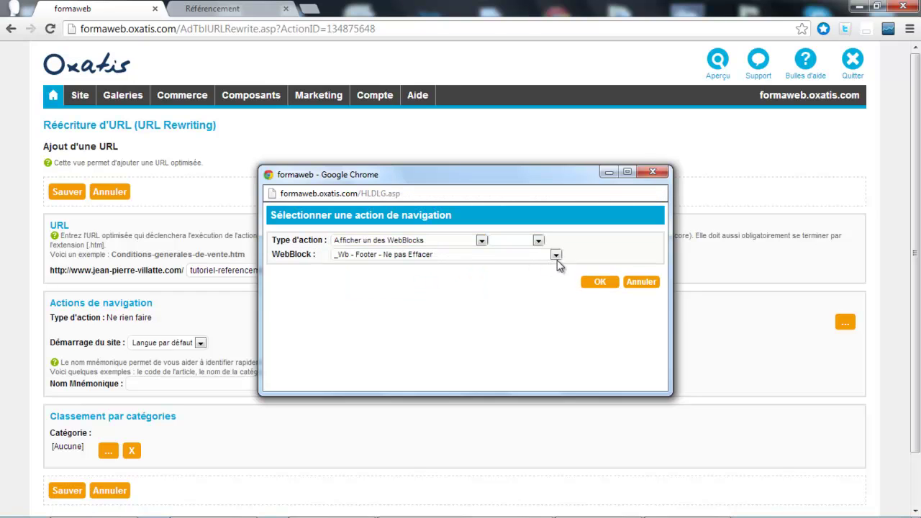
left_click(557, 258)
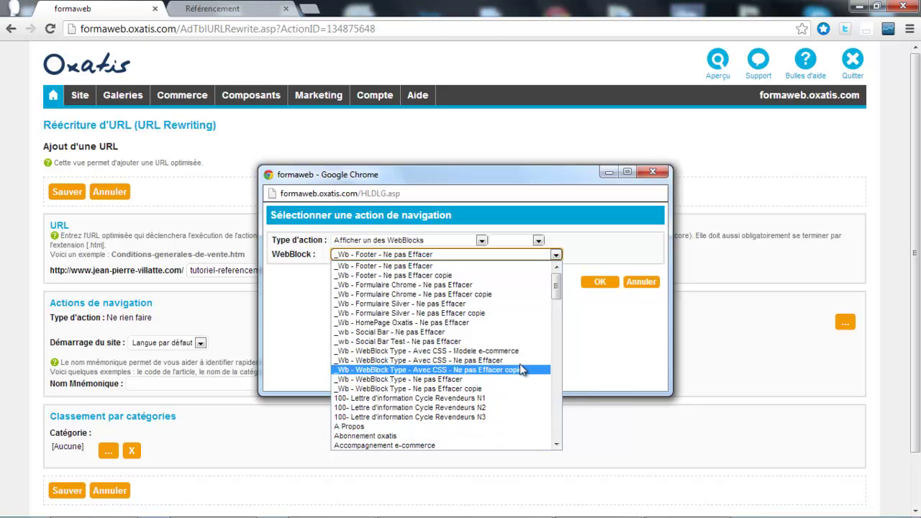
left_click_drag(556, 289, 559, 305)
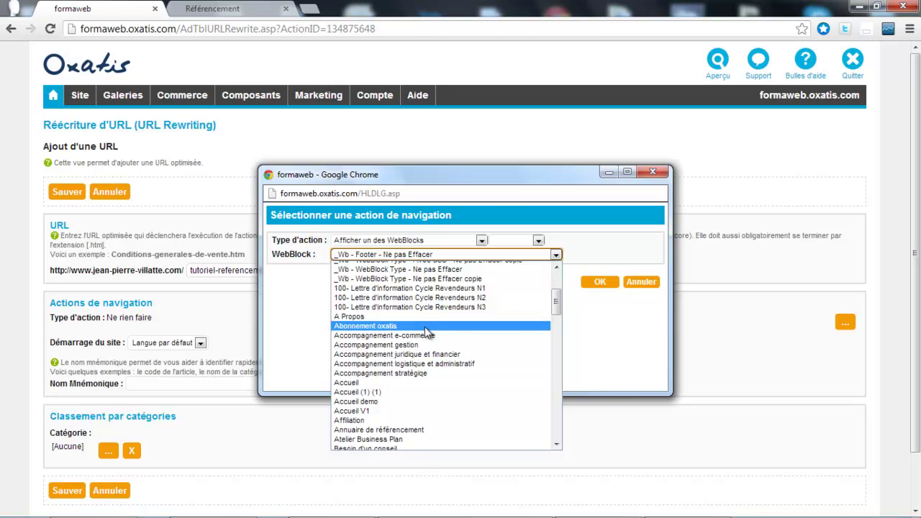
left_click(424, 327)
left_click(602, 284)
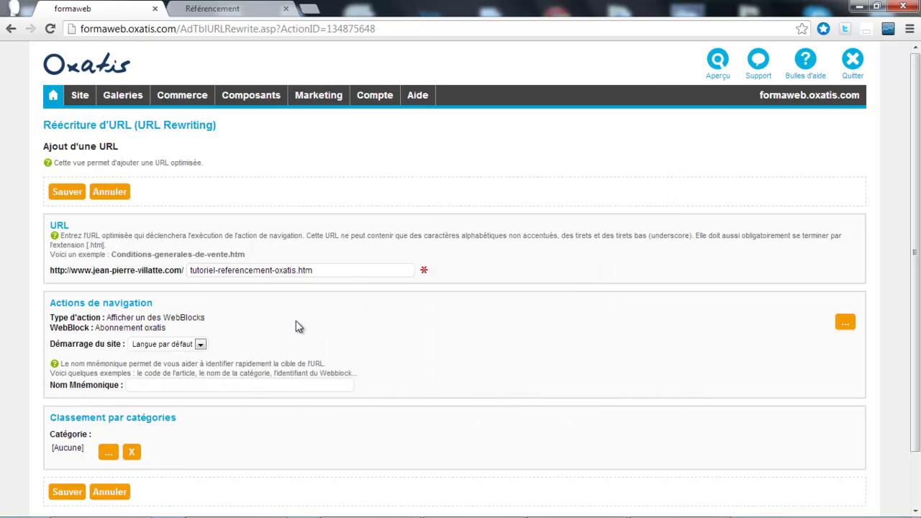
Classify the new URL under the Formation Oxatis category and save it.
left_click(108, 451)
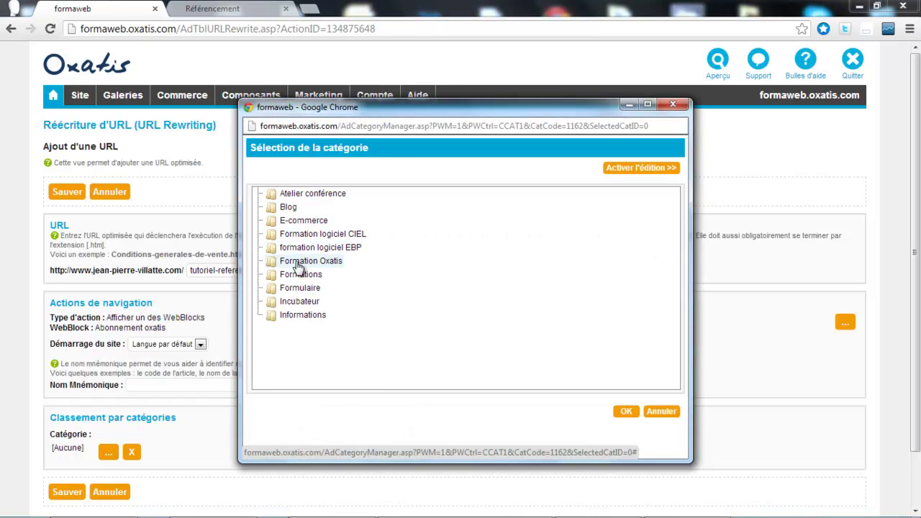
left_click(279, 262)
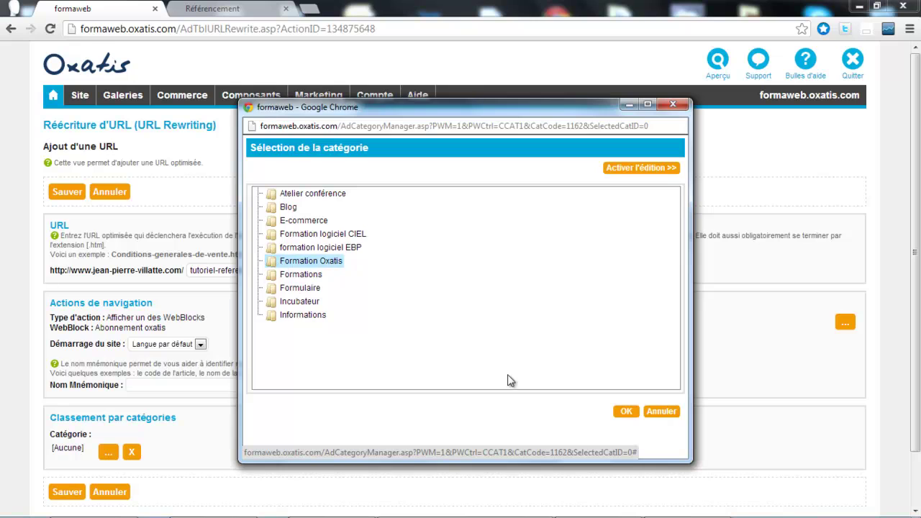
left_click(625, 411)
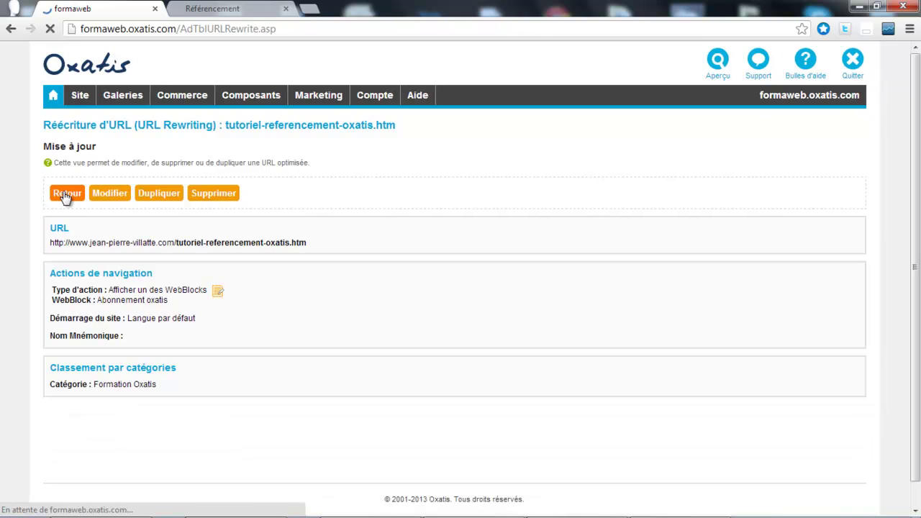
View the public site through the new rewritten URL's link, and return to the administration.
left_click(248, 245)
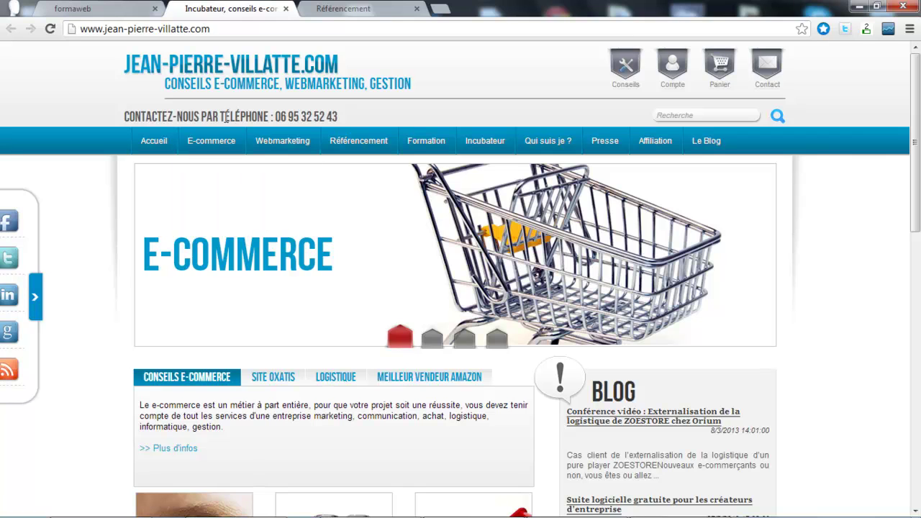
left_click(107, 6)
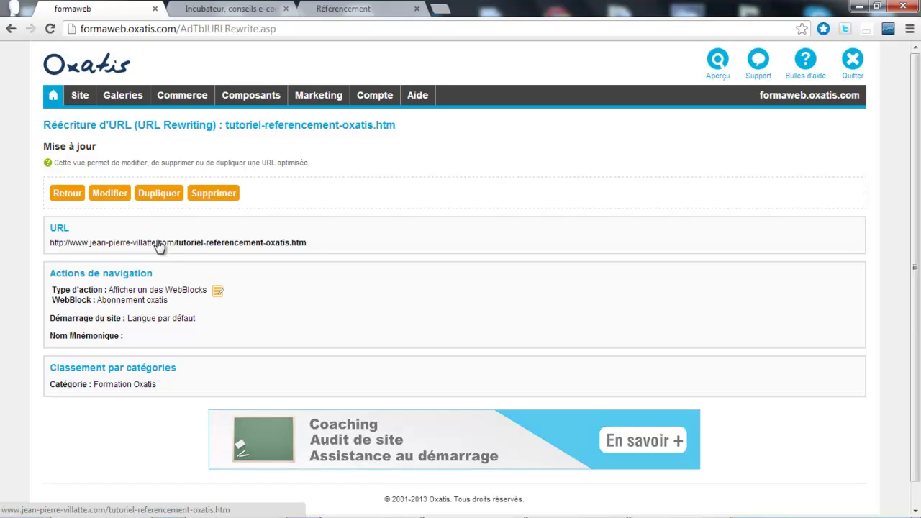
Open the site's horizontal menu (Menu Horizontal) in the administration.
mouse_move(123, 101)
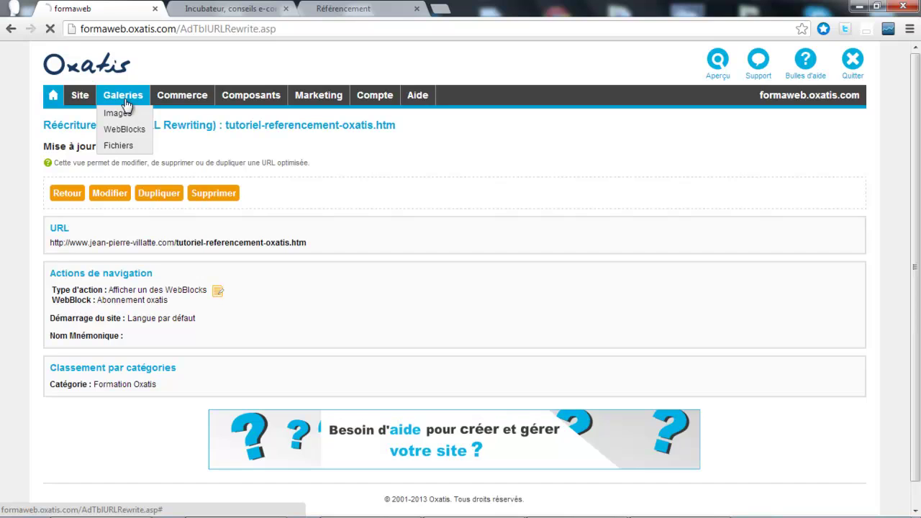
mouse_move(79, 97)
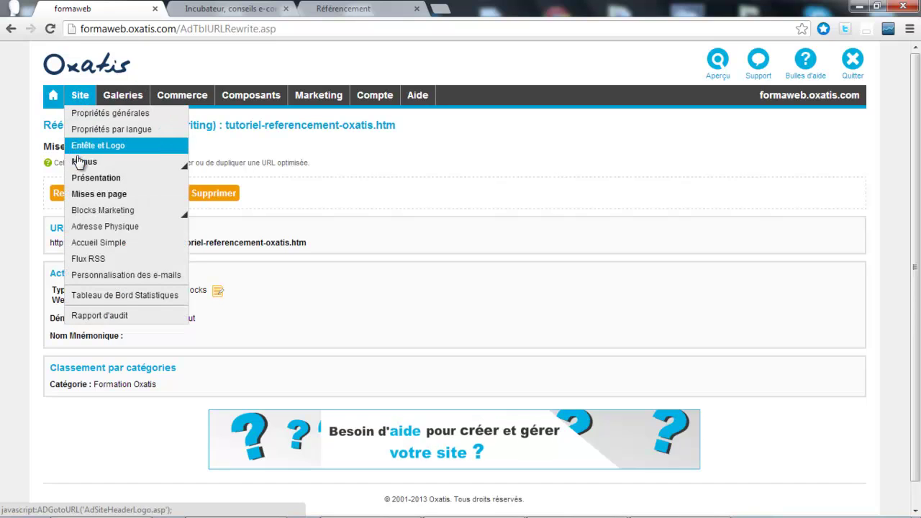
mouse_move(81, 164)
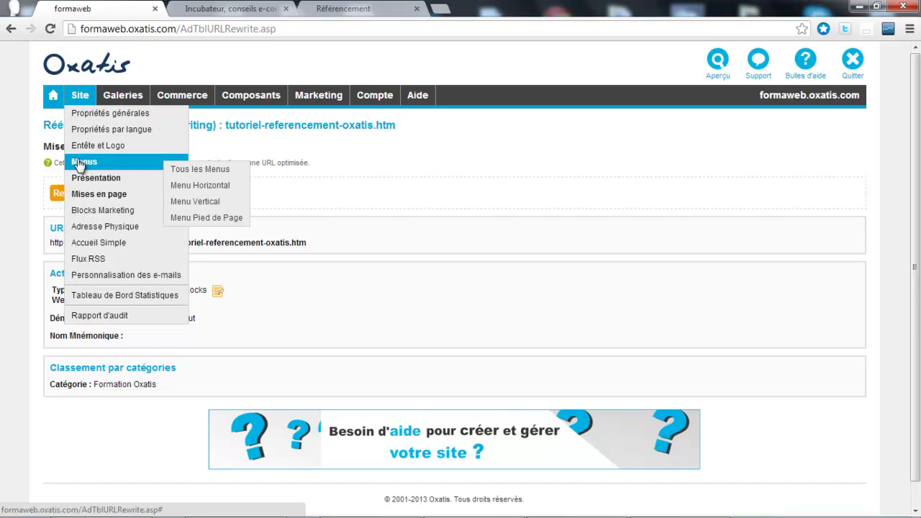
left_click(186, 186)
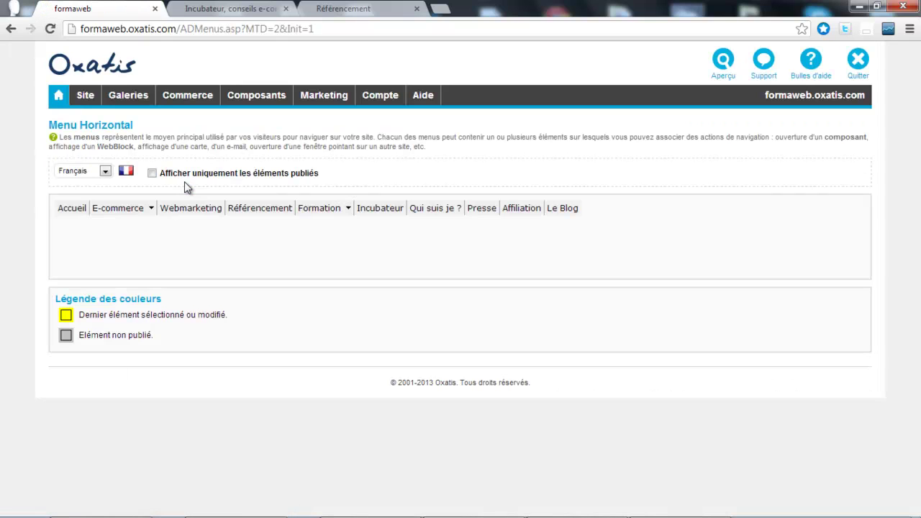
mouse_move(85, 95)
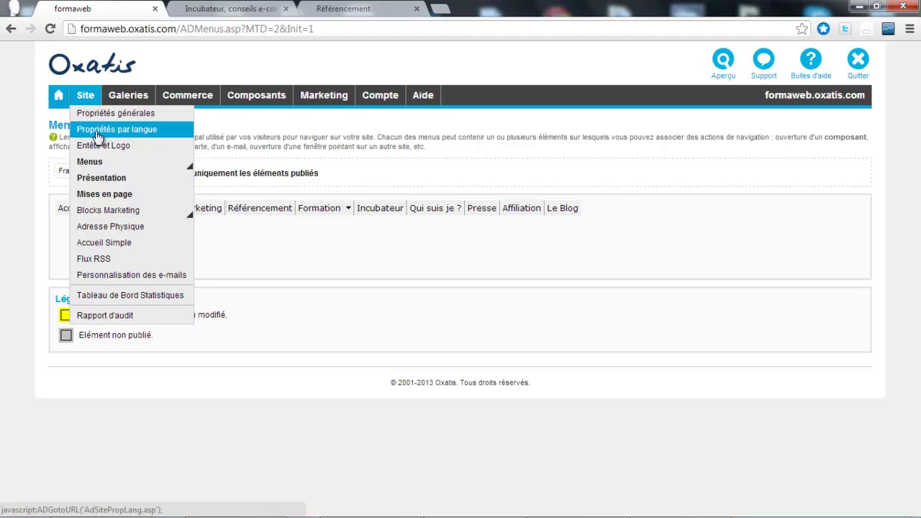
mouse_move(115, 165)
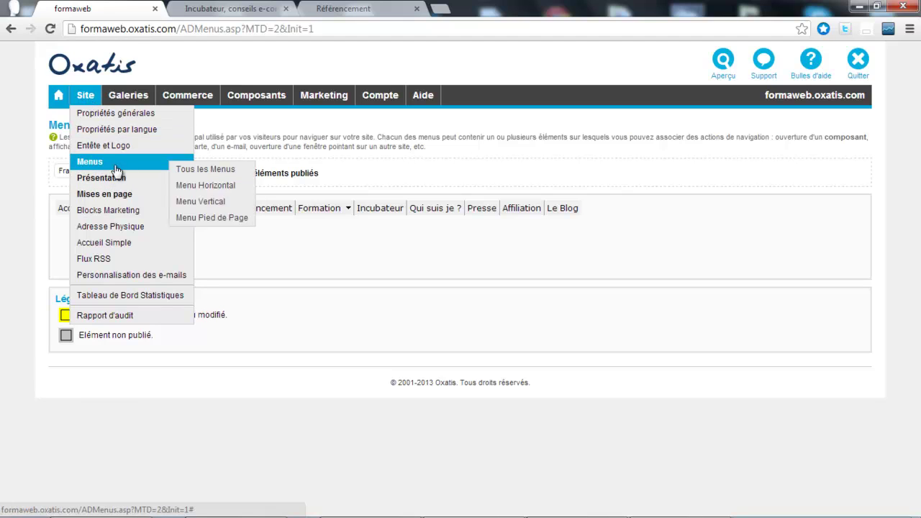
left_click(192, 185)
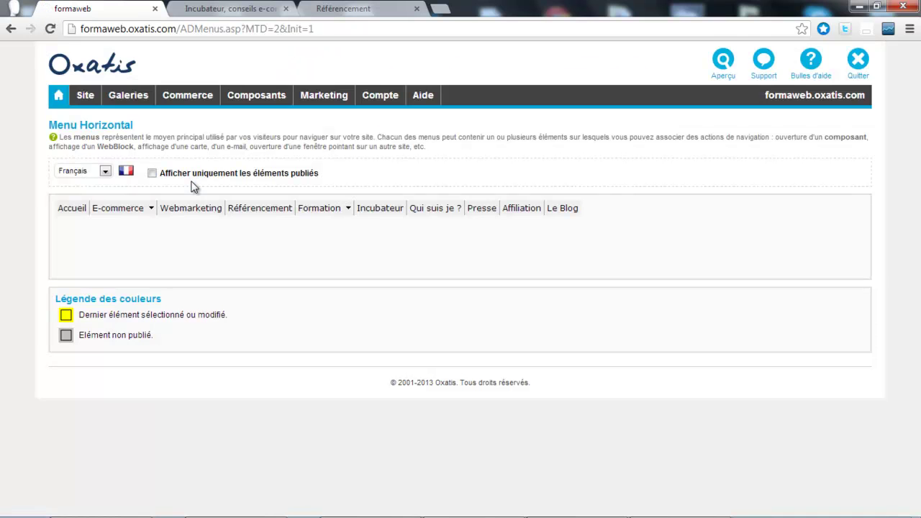
Examine the navigation action of the Conseil e-commerce item under E-commerce, choosing the type "Afficher un site web dans la même fenêtre".
mouse_move(133, 215)
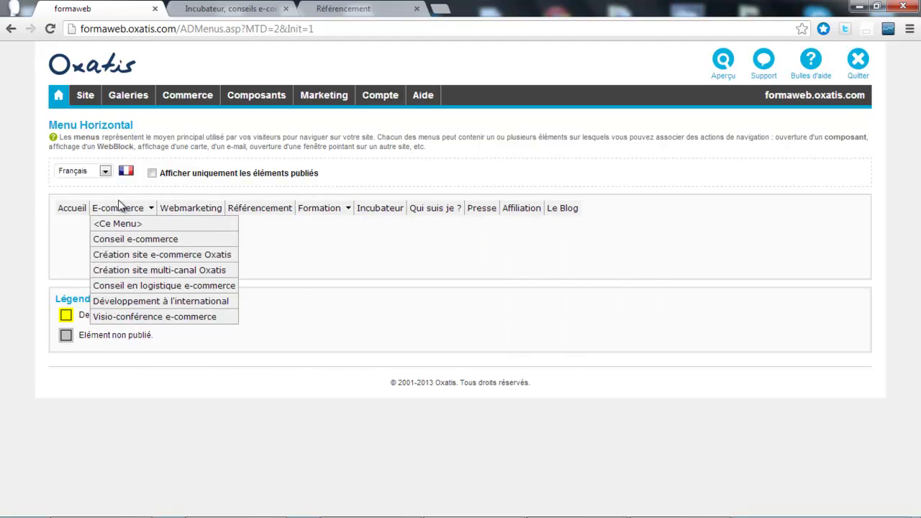
mouse_move(117, 244)
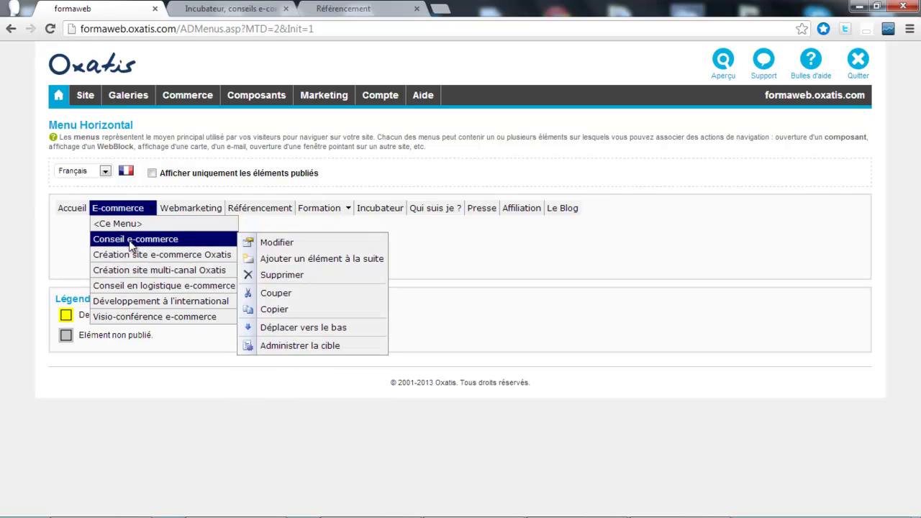
left_click(280, 245)
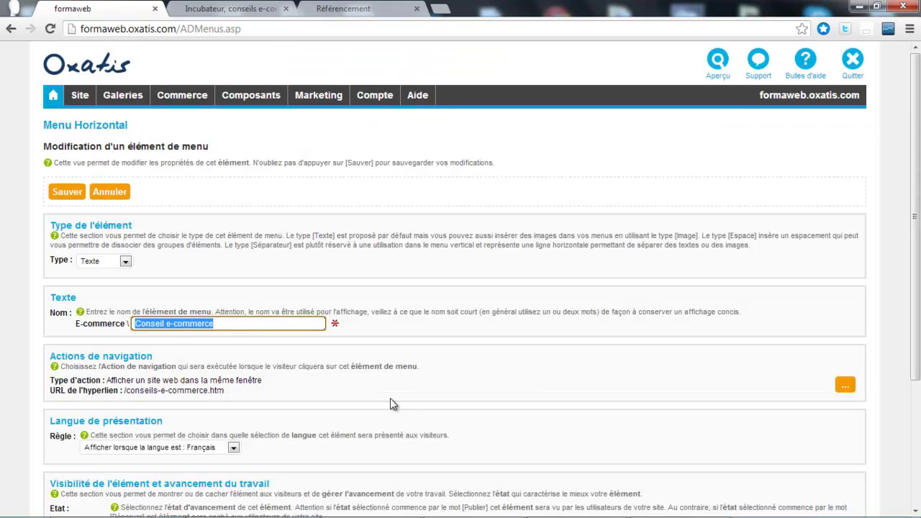
left_click(844, 386)
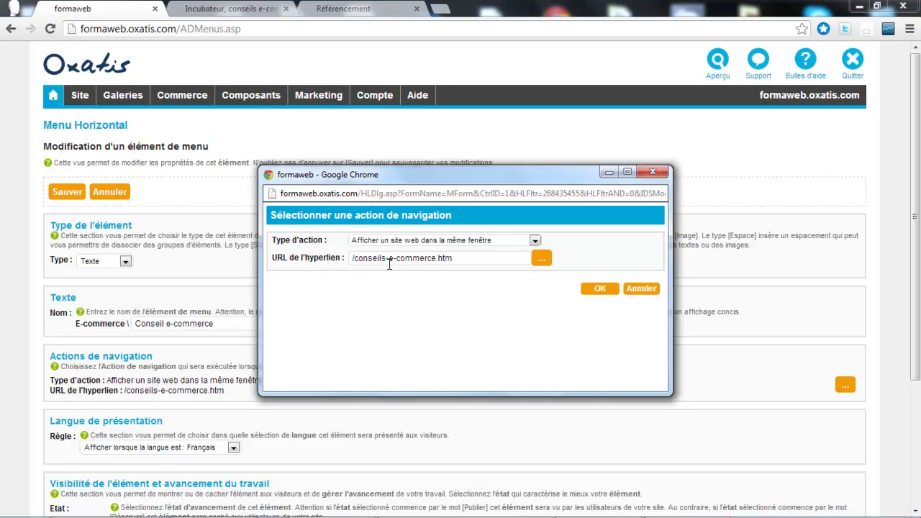
left_click(534, 240)
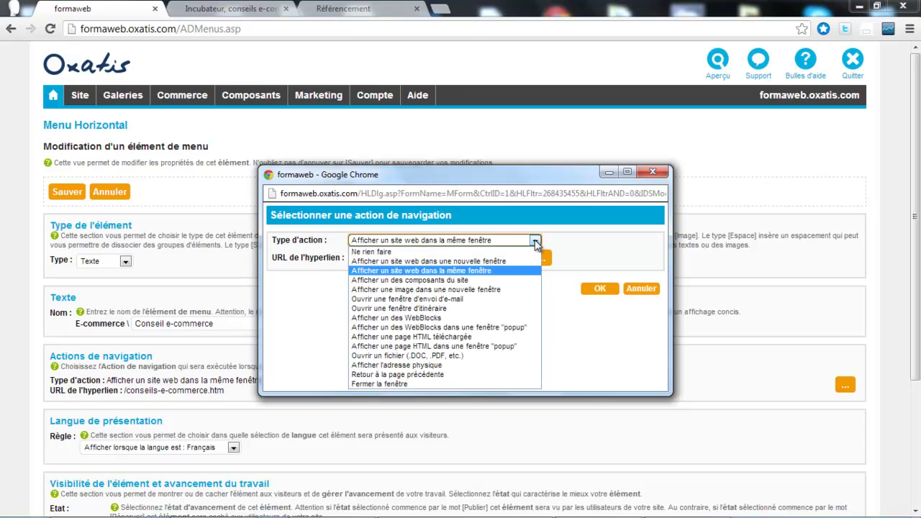
left_click(425, 273)
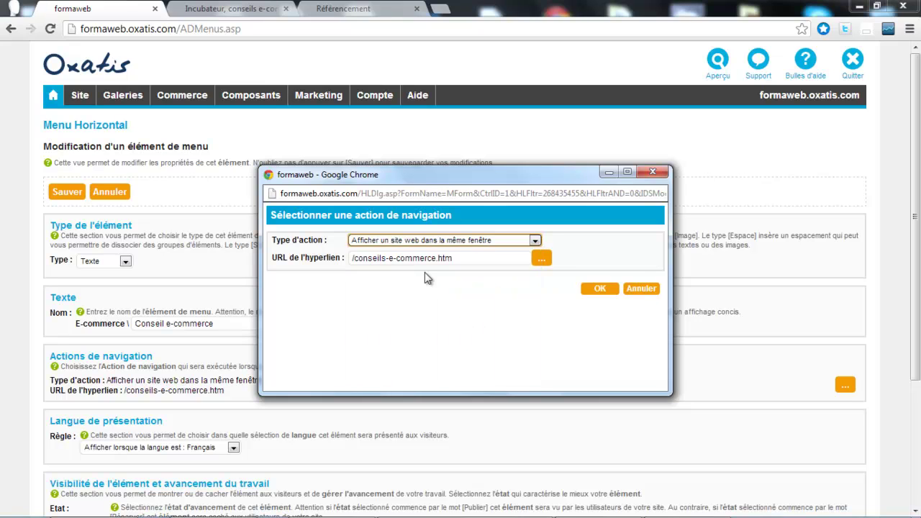
Look through the rewritten URLs and categories offered for the item's hyperlink, cancel the action selection and save the menu item.
left_click(540, 259)
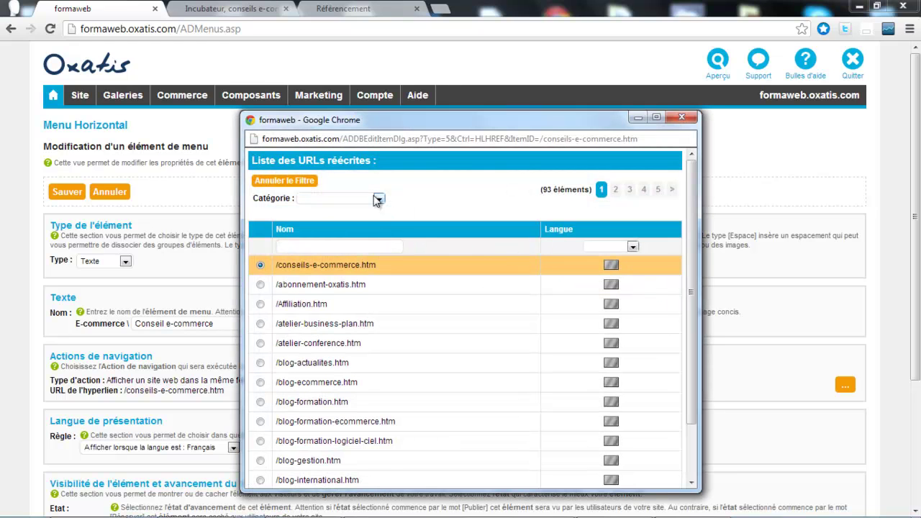
left_click(379, 201)
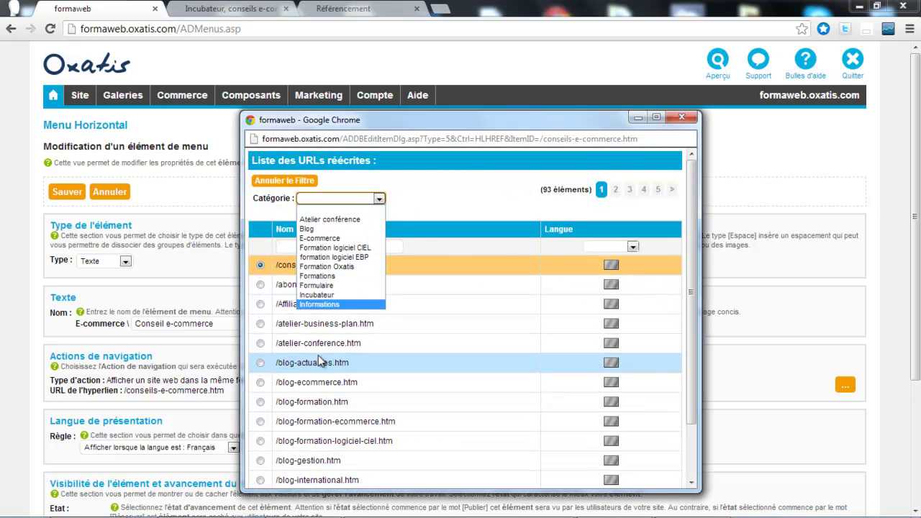
left_click(306, 200)
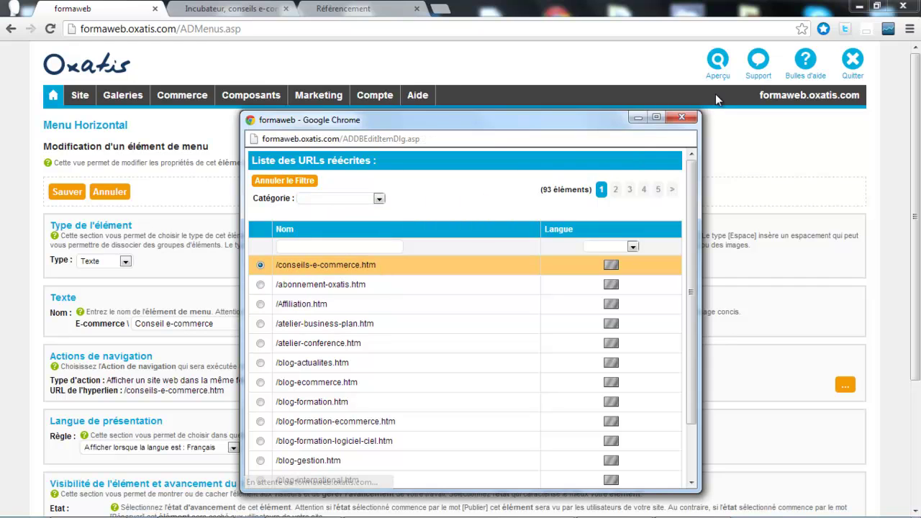
left_click(687, 120)
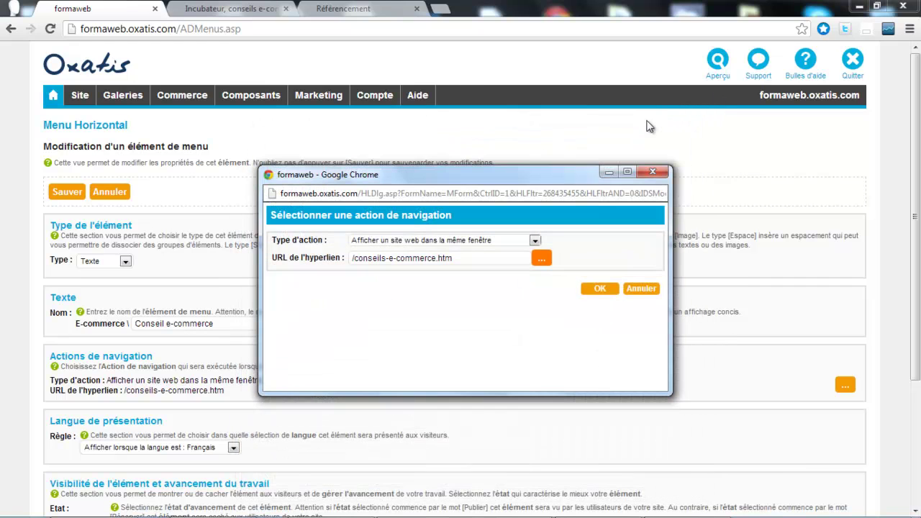
left_click(649, 290)
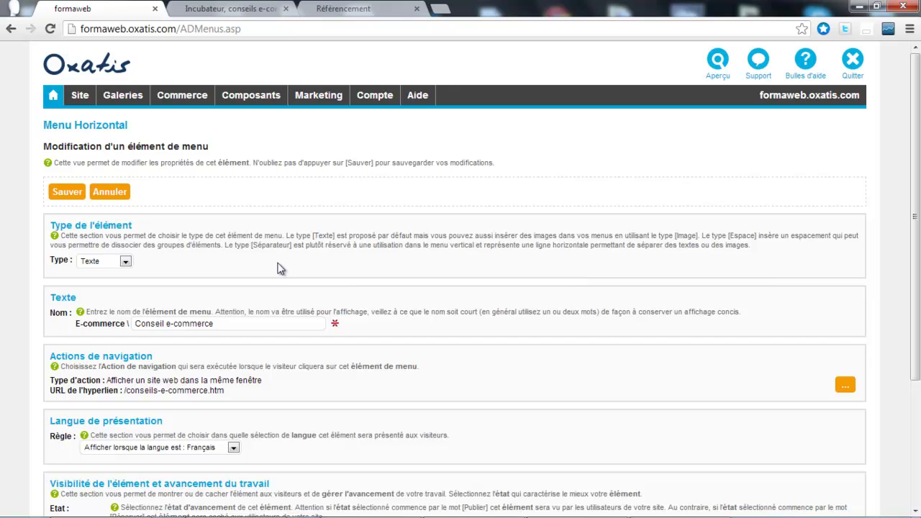
left_click(67, 192)
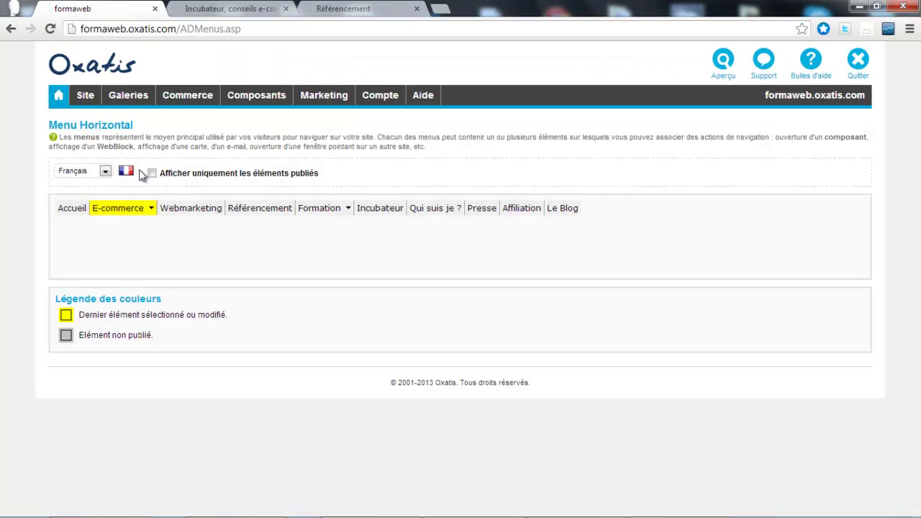
Examine the Webmarketing menu item's navigation action, choosing the type "Afficher un site web dans la même fenêtre".
mouse_move(126, 213)
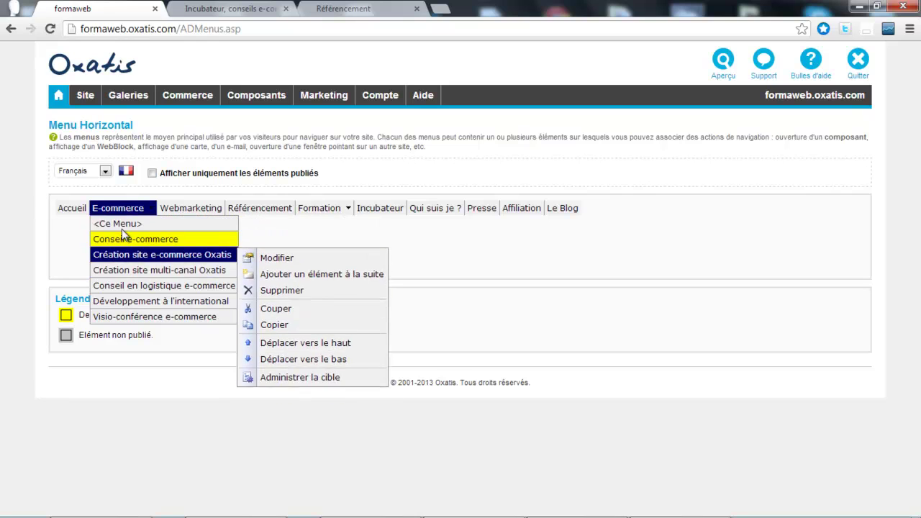
mouse_move(165, 271)
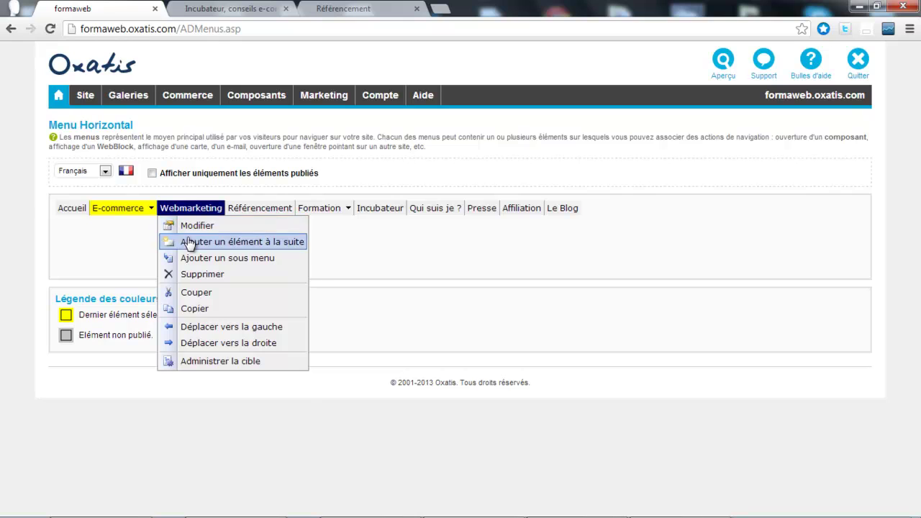
left_click(196, 226)
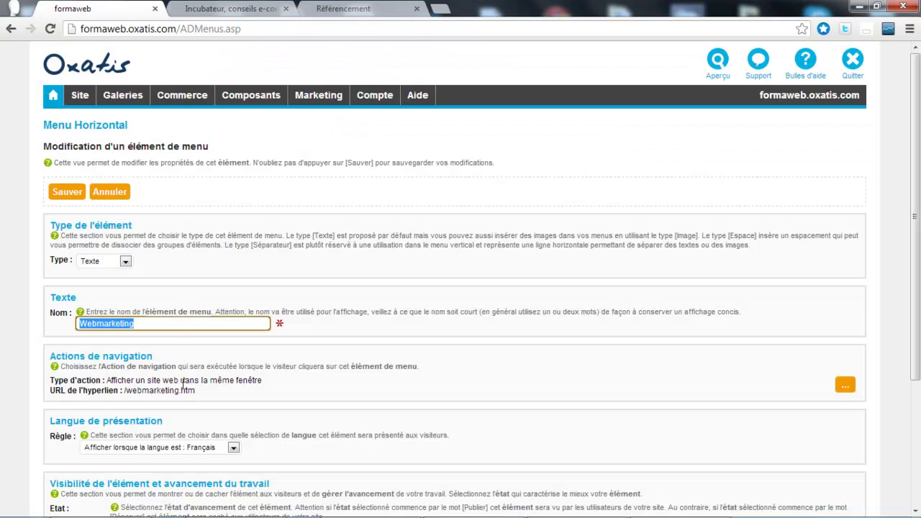
left_click(845, 387)
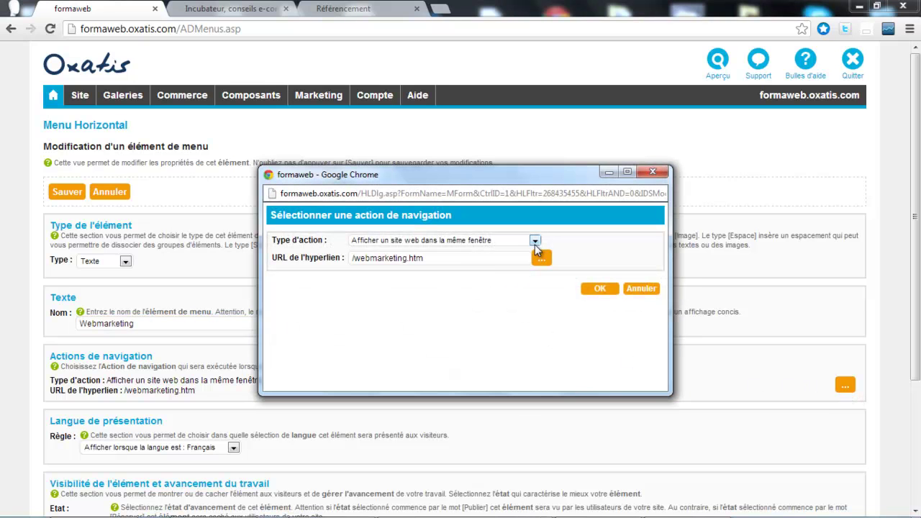
left_click(536, 242)
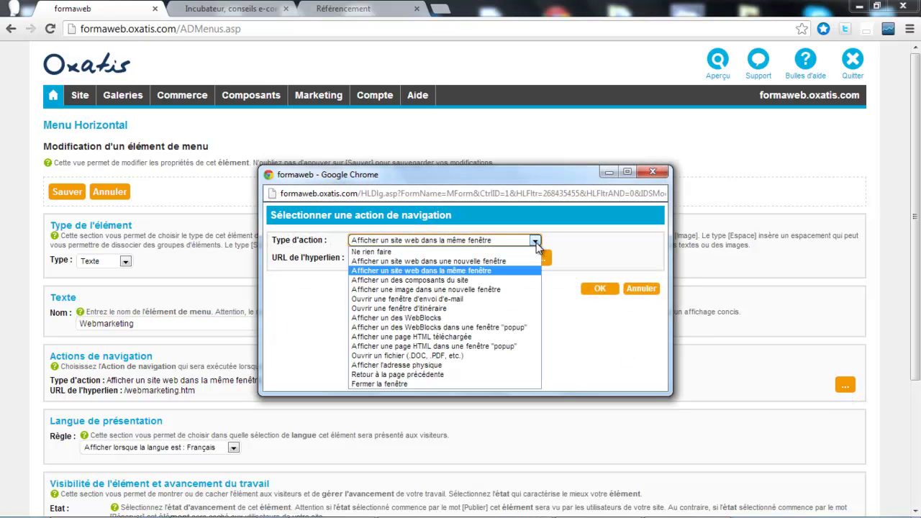
left_click(482, 272)
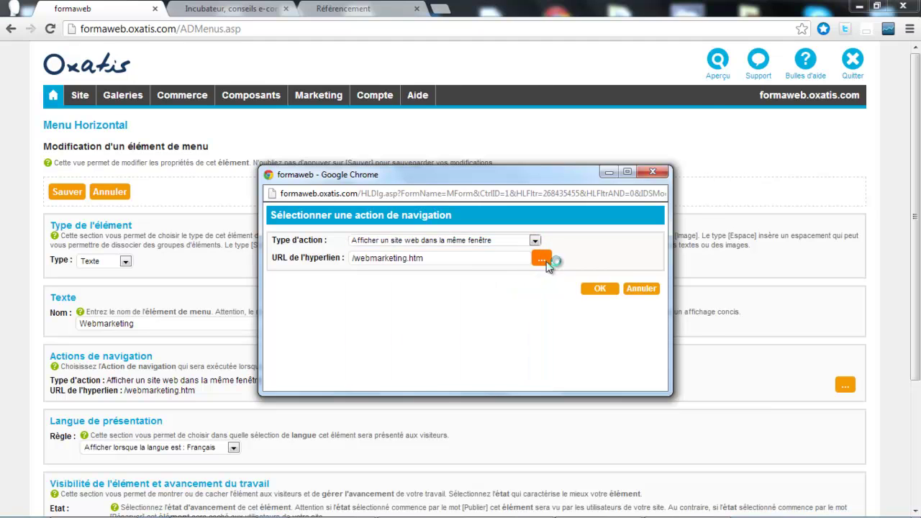
Look through the rewritten URLs and category filter for the Webmarketing hyperlink, and cancel the action selection and item modification.
left_click(548, 259)
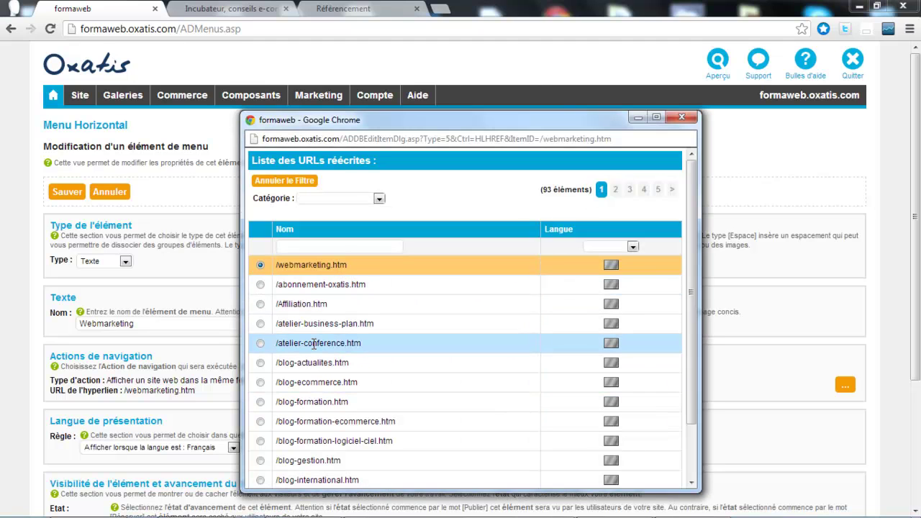
left_click(379, 200)
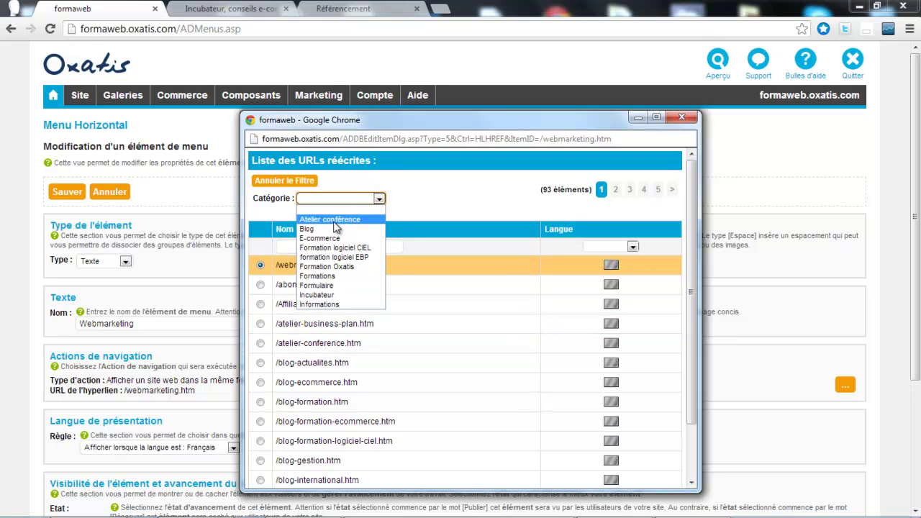
left_click_drag(467, 210, 541, 200)
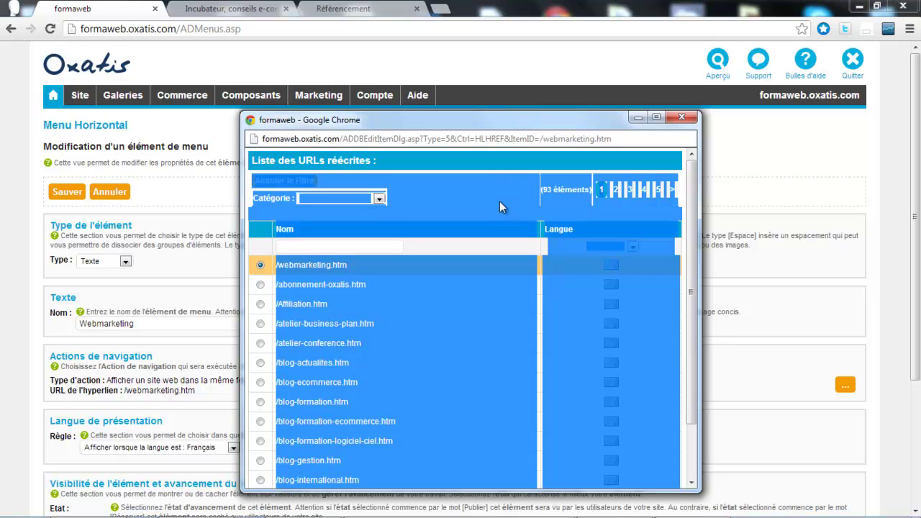
left_click(521, 195)
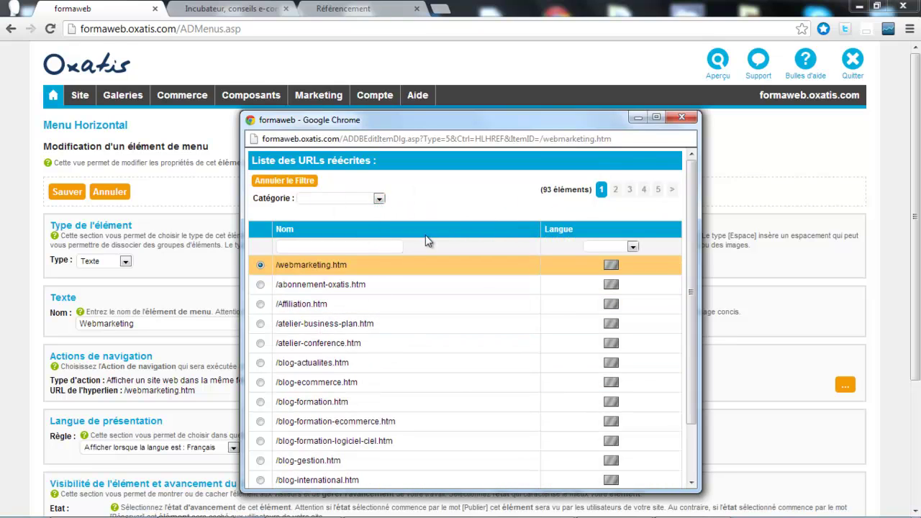
left_click(681, 118)
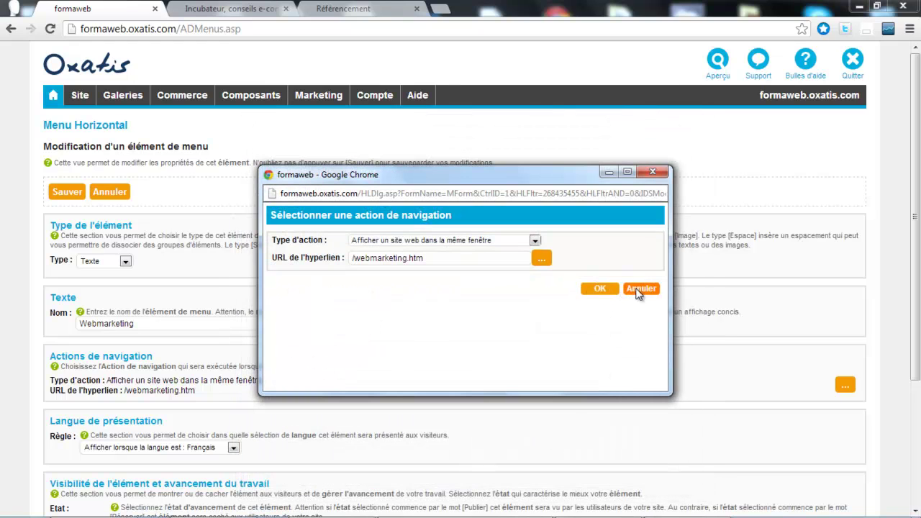
left_click(637, 291)
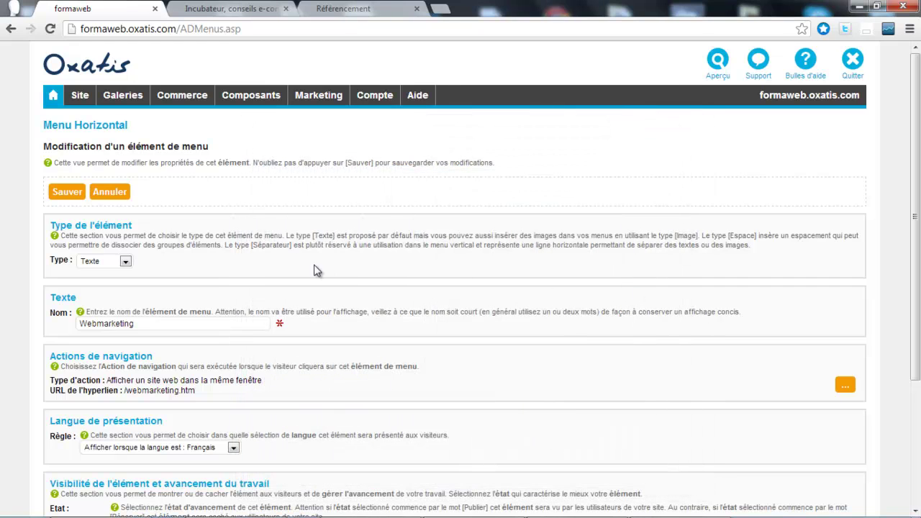
left_click(110, 192)
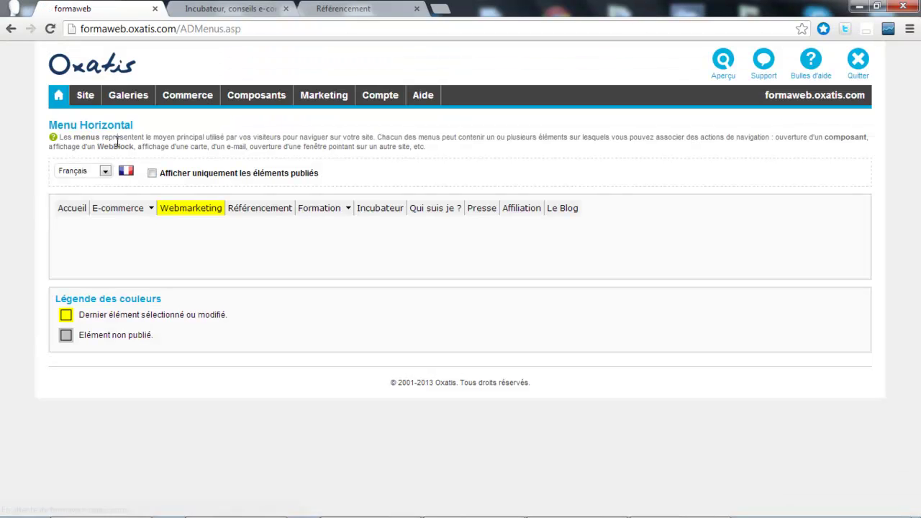
Open the category editing view of the shop's Articles and expand the Tutoriels logiciel CIEL category to view its subcategories.
mouse_move(128, 97)
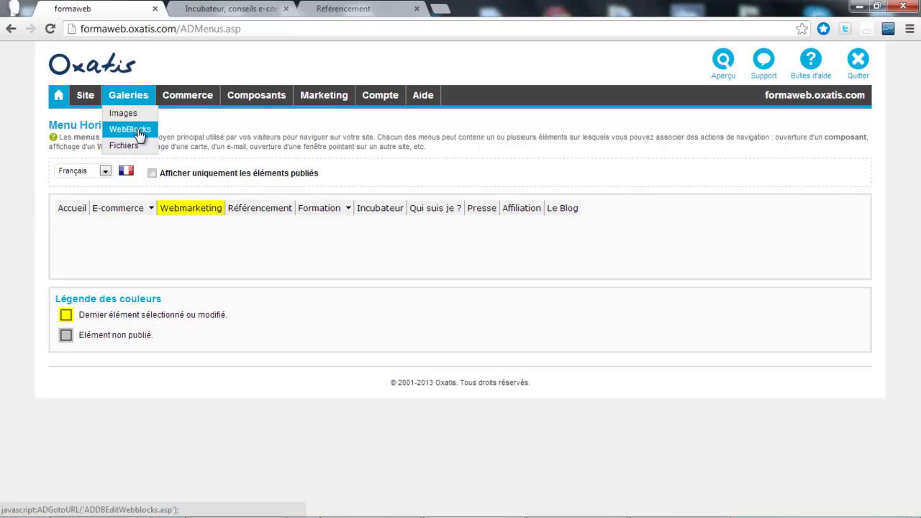
mouse_move(257, 101)
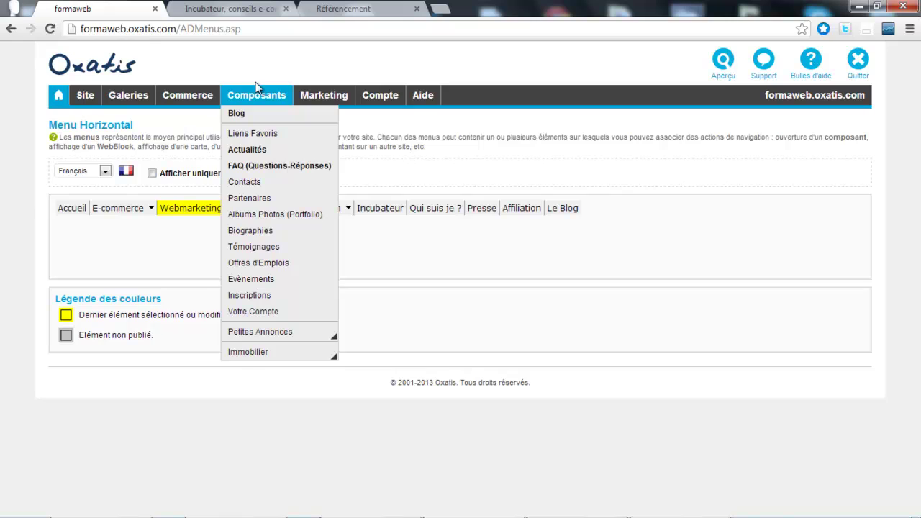
mouse_move(209, 101)
left_click(194, 115)
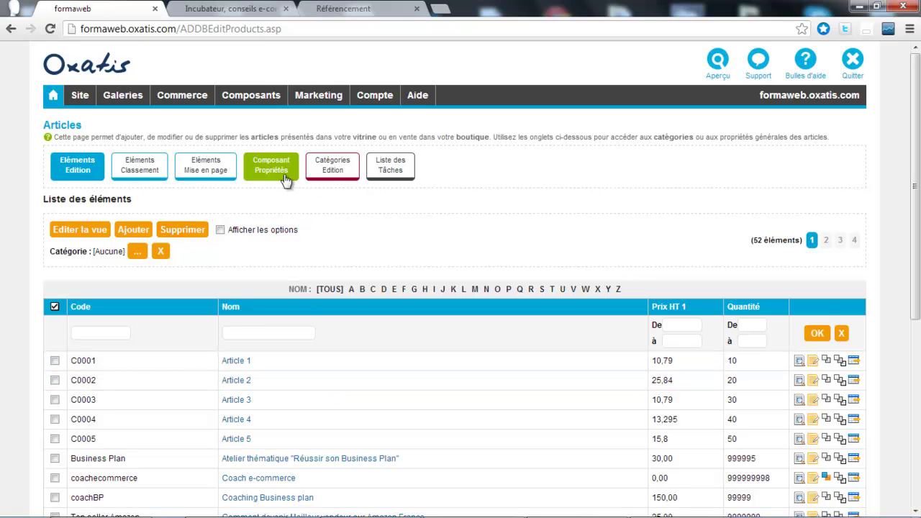
left_click(324, 174)
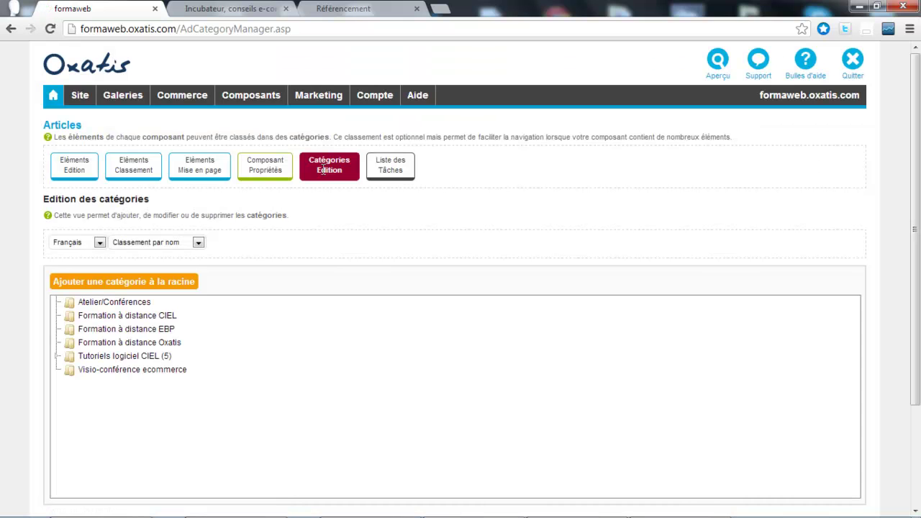
left_click(58, 359)
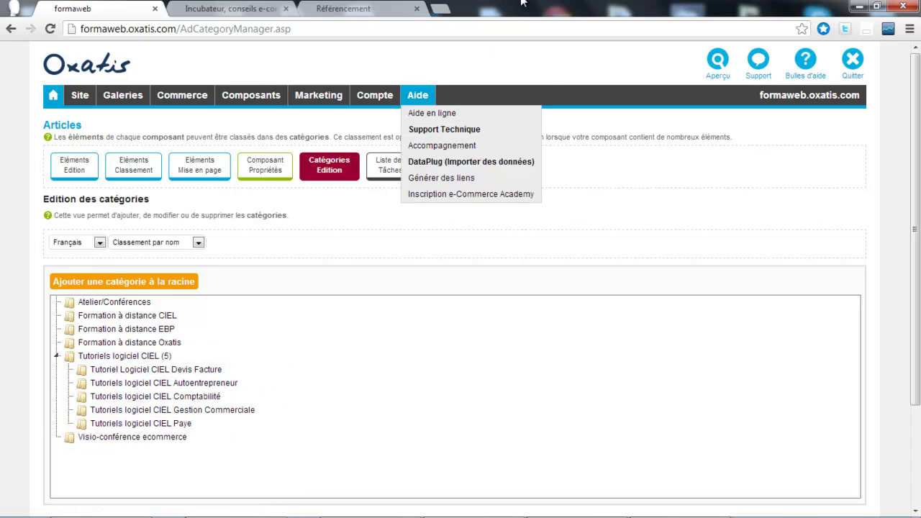
Switch to the public shop site and examine the rewritten URLs of the Formation logiciel EBP, Formation Oxatis and linked "En savoir plus" pages.
left_click(247, 12)
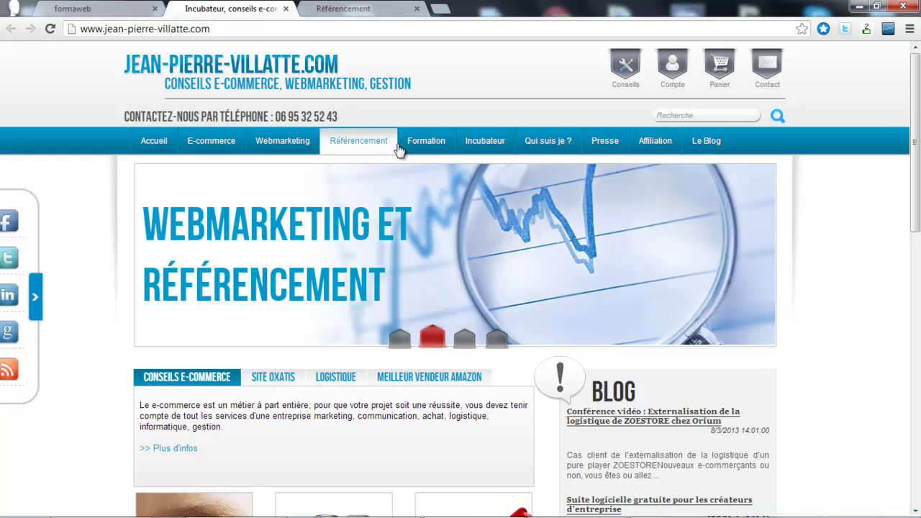
mouse_move(421, 140)
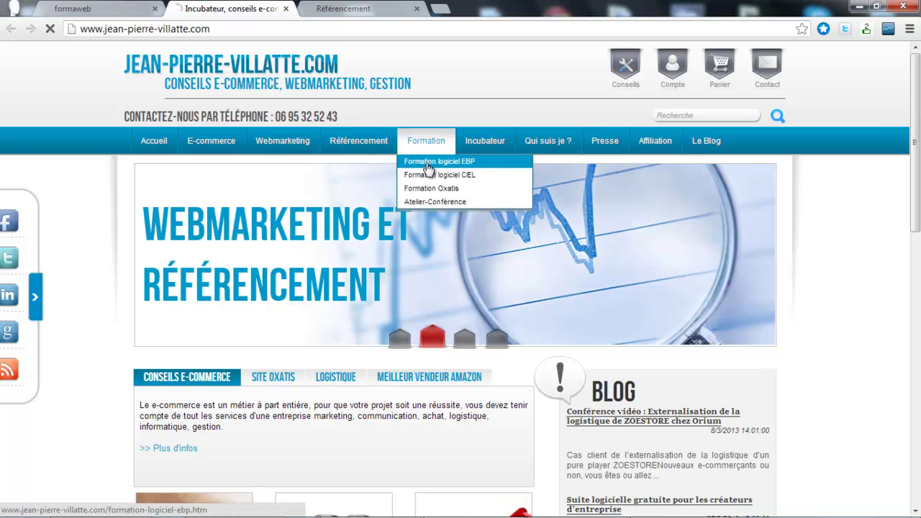
left_click(430, 162)
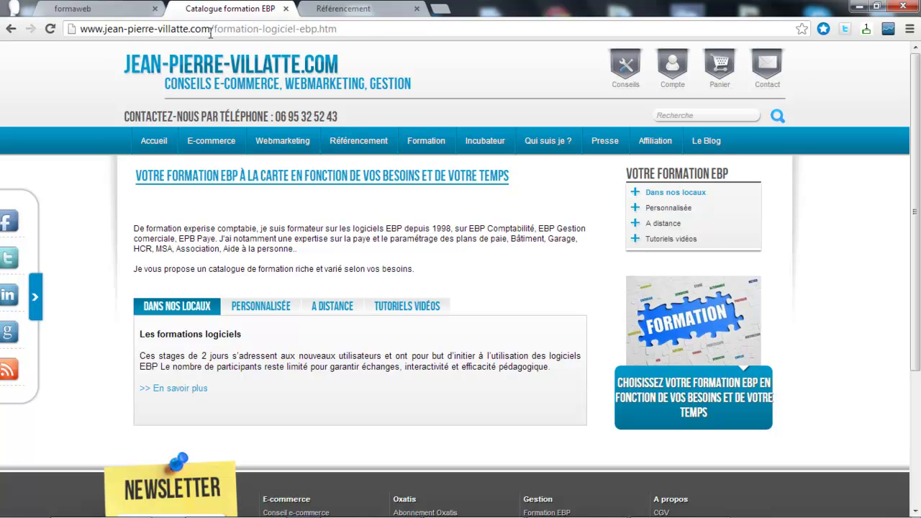
mouse_move(420, 156)
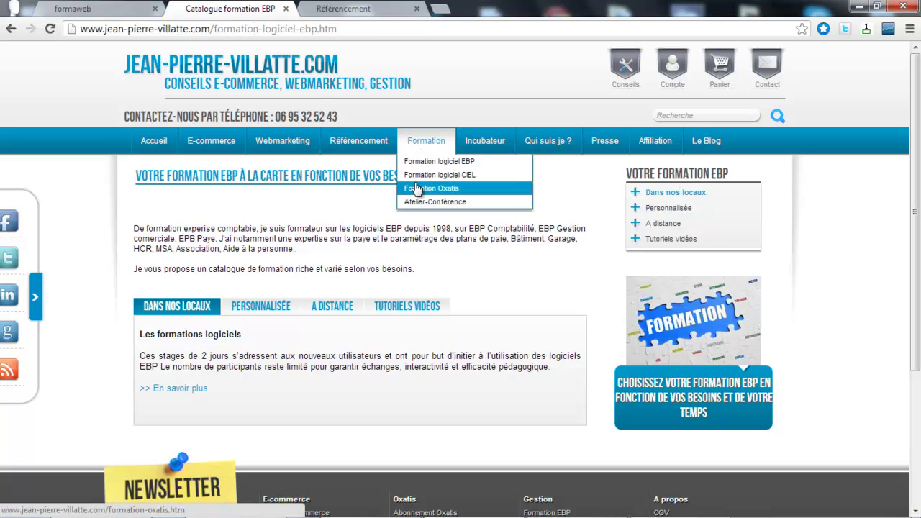
left_click(417, 188)
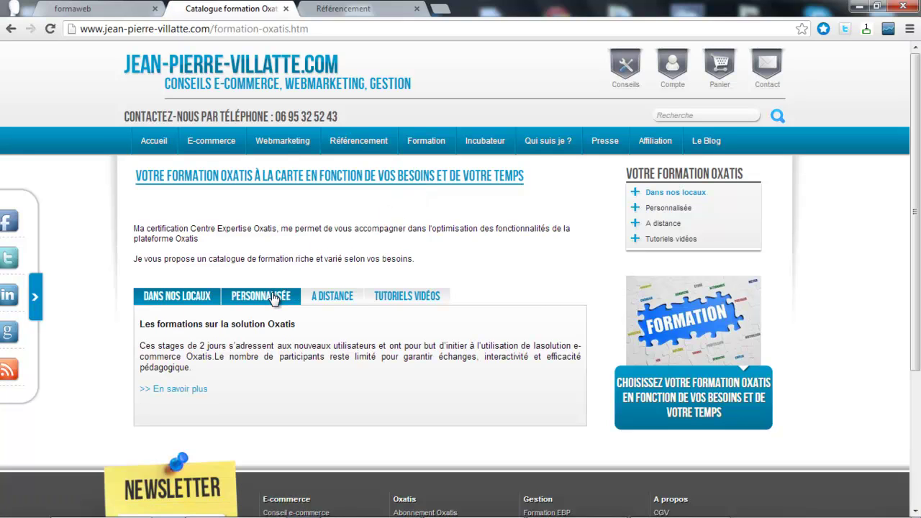
left_click(191, 390)
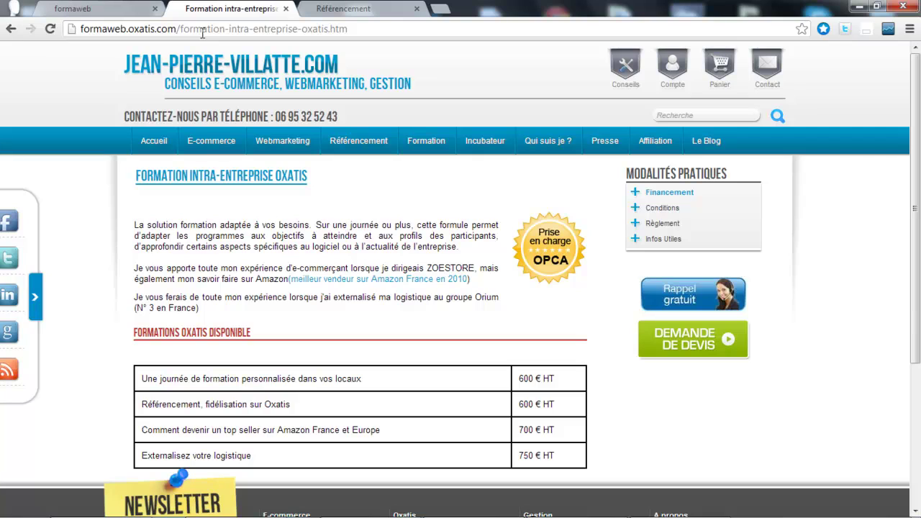
Return to the Oxatis administration and open the Référencement Sitemaps page.
left_click(100, 8)
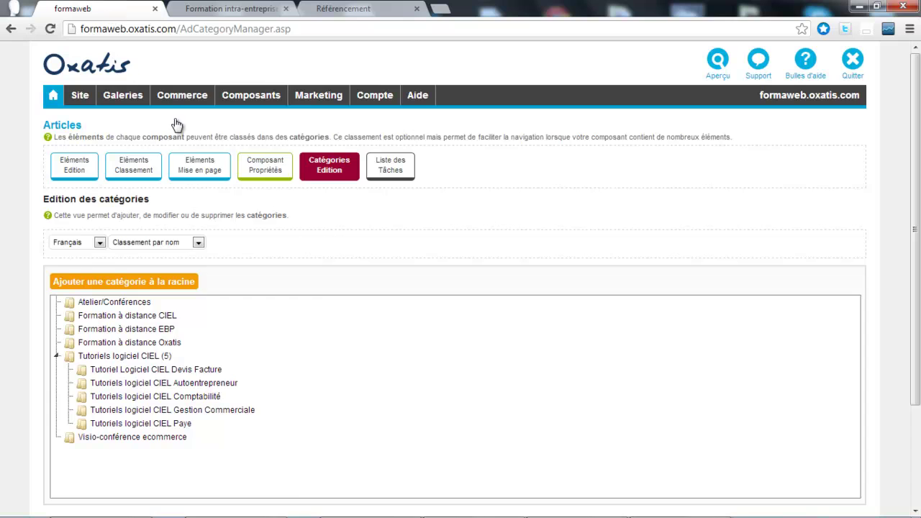
mouse_move(306, 97)
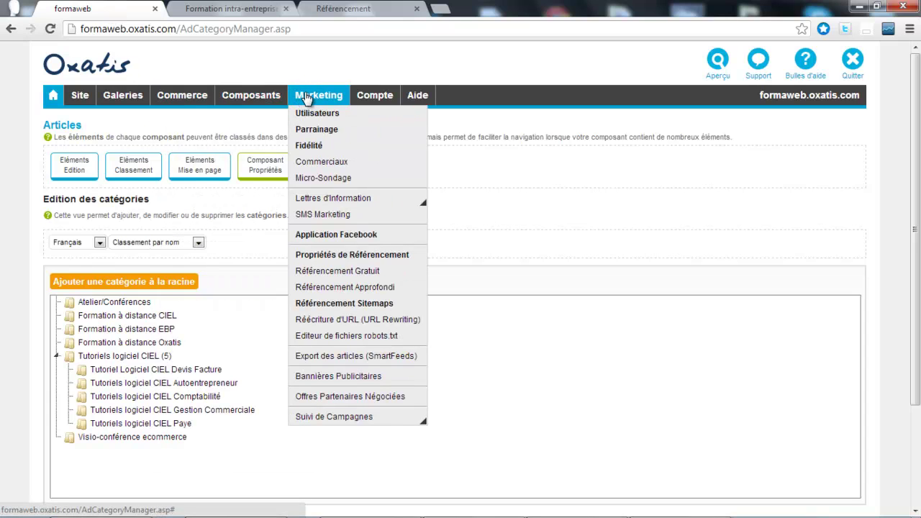
mouse_move(301, 204)
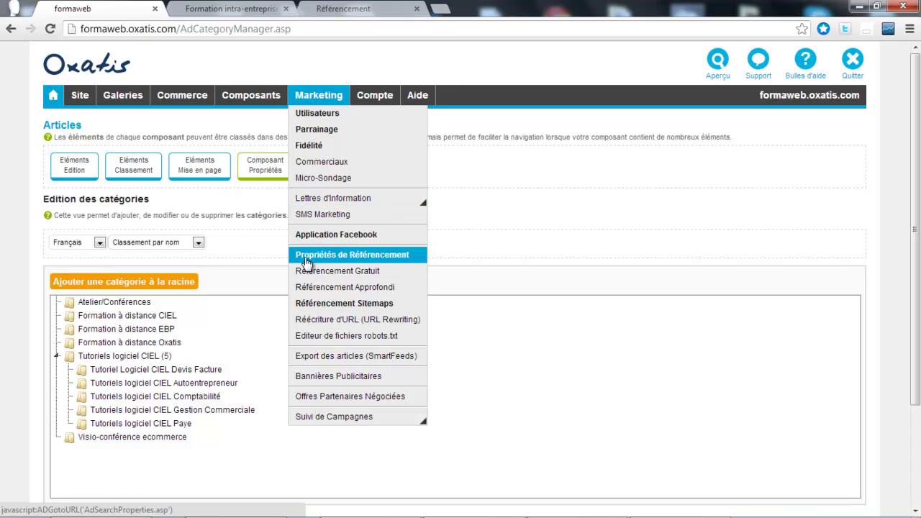
left_click(311, 304)
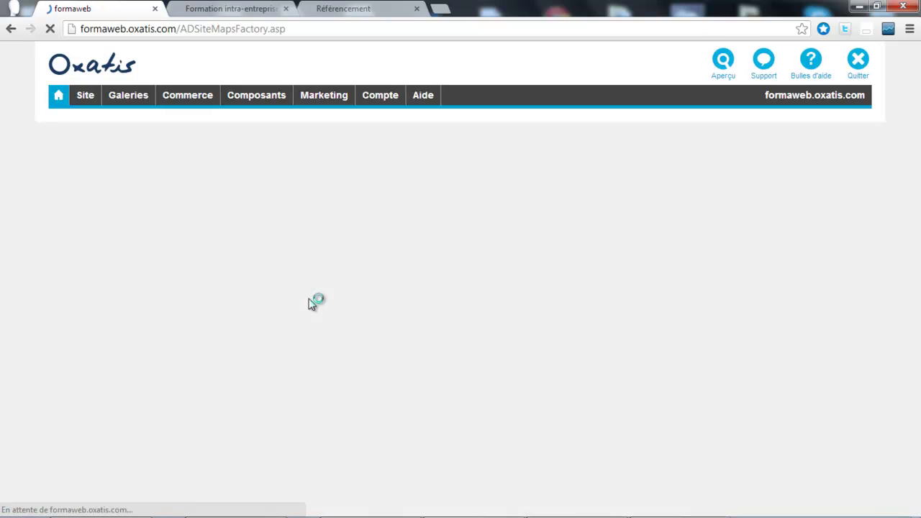